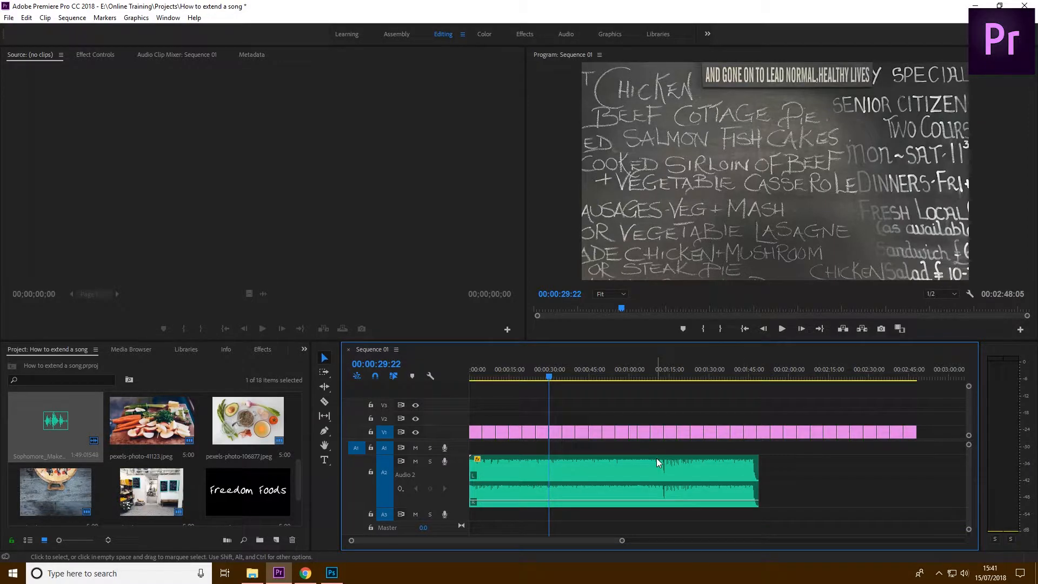
Trim a sliver off the end of the music clip on Audio 2 and return the playhead to the sequence start
click(628, 470)
drag(758, 475, 756, 476)
click(792, 481)
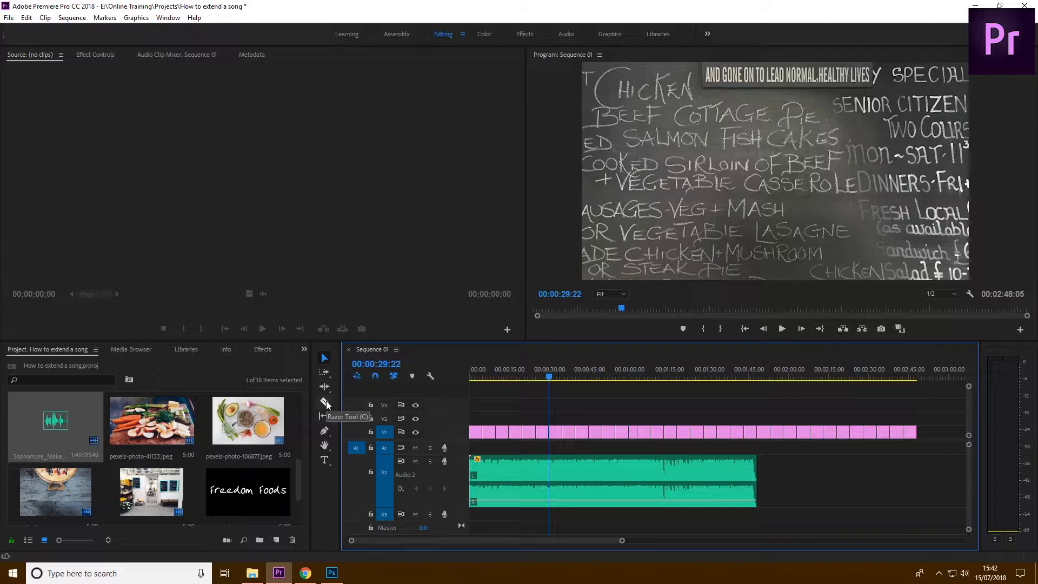
click(324, 357)
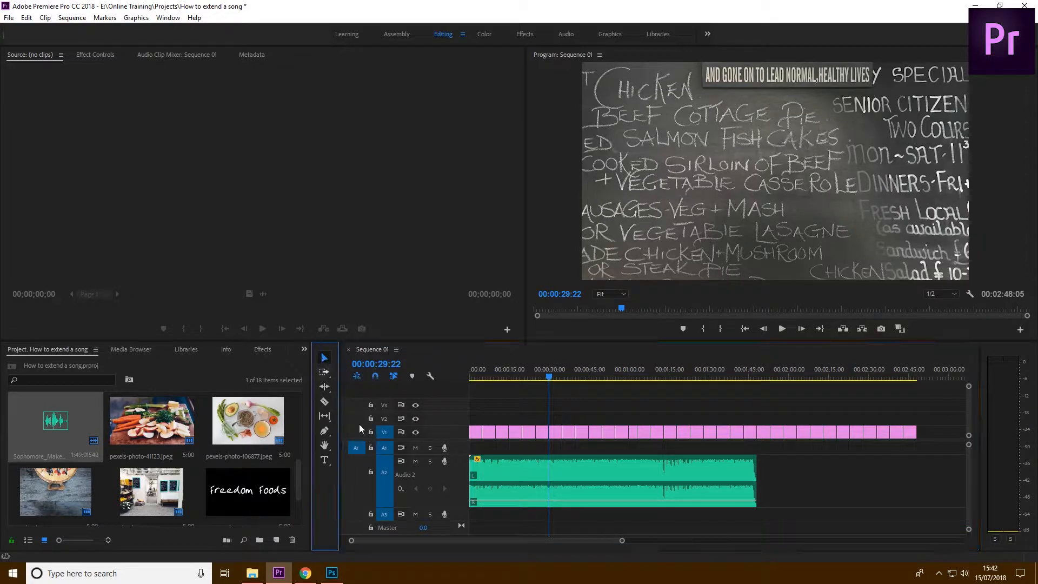
click(472, 368)
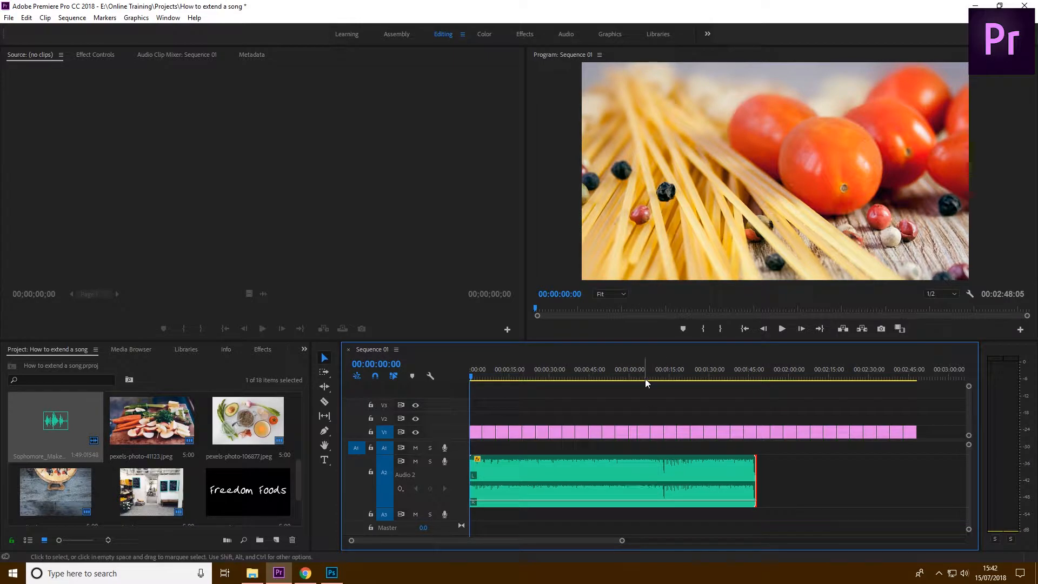
Place the playhead at 00:01:12:03, just before the waveform dip, and enlarge the Audio 2 track to show the waveform in detail
click(662, 374)
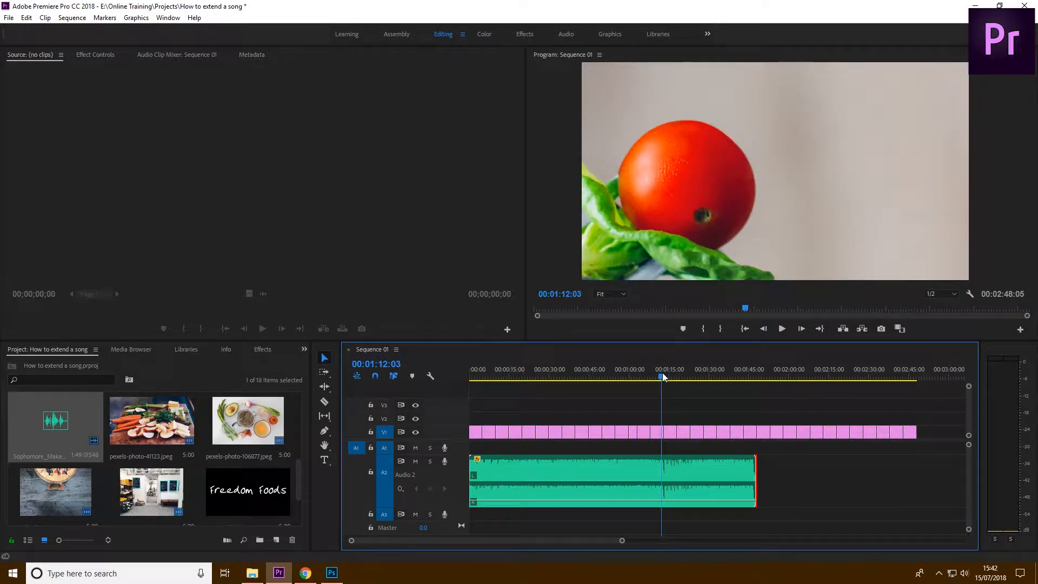
key(=)
key(=)
key(=)
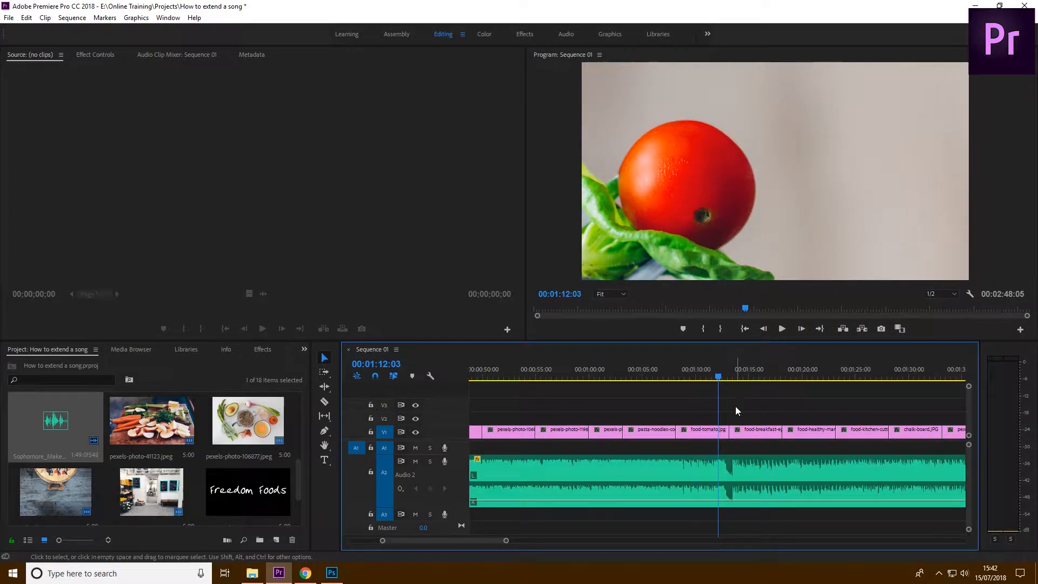
key(=)
key(=)
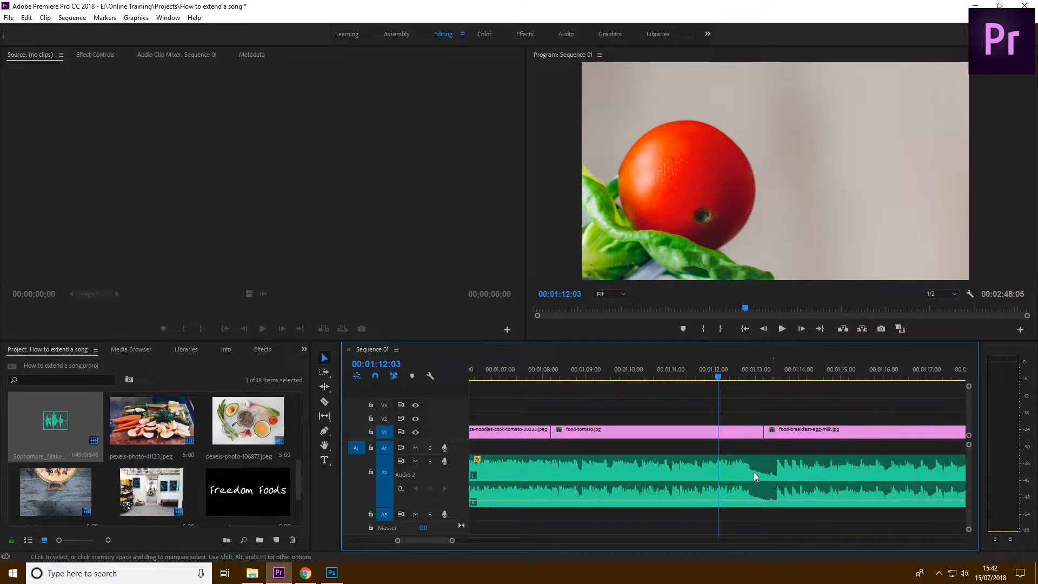
key(minus)
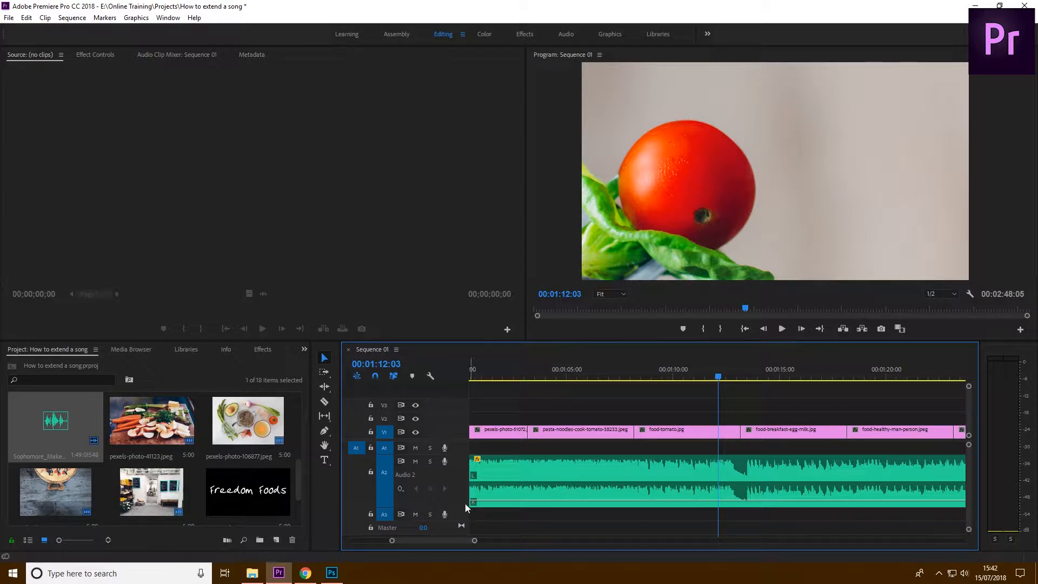
drag(467, 471, 464, 464)
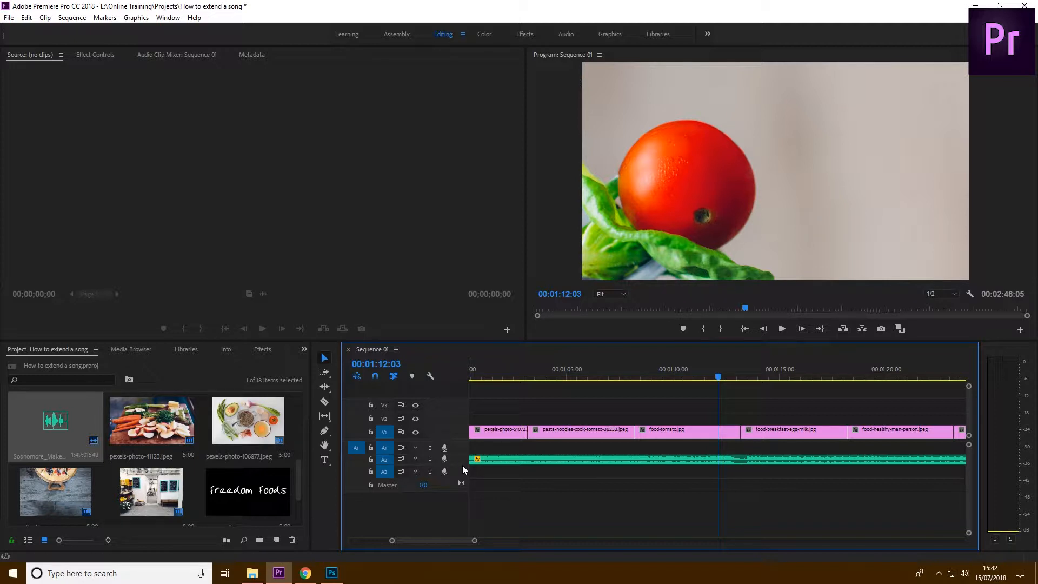
drag(458, 501, 459, 527)
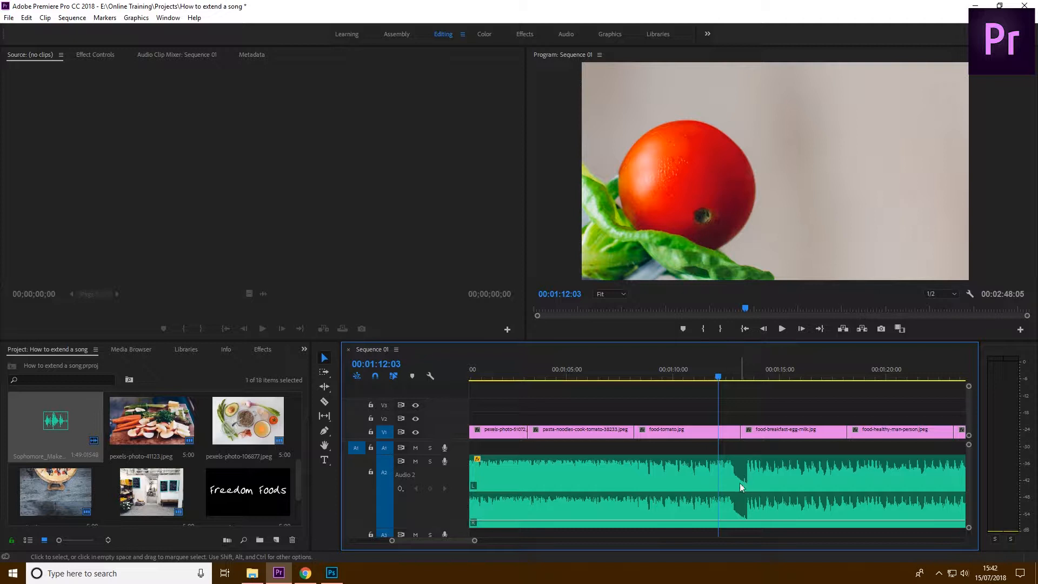
Play the music from 00:01:11:18 through the waveform dip to listen for a suitable cut point
click(710, 379)
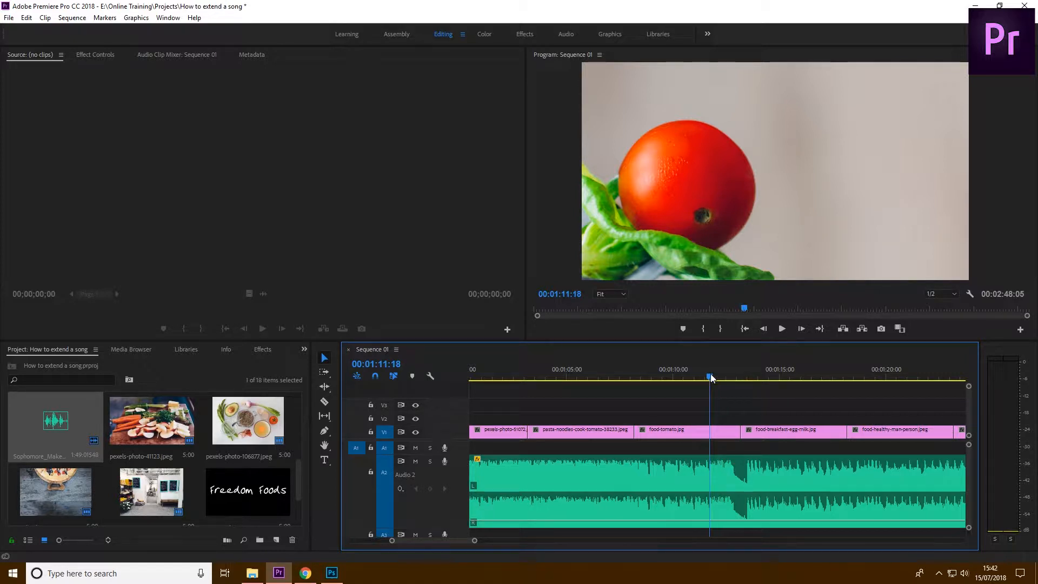
key(space)
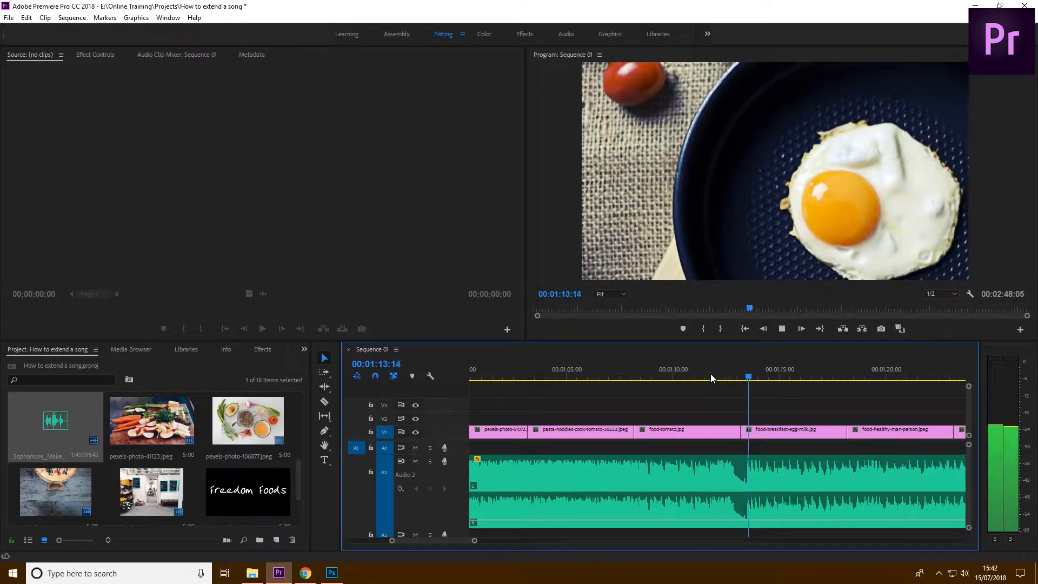
key(space)
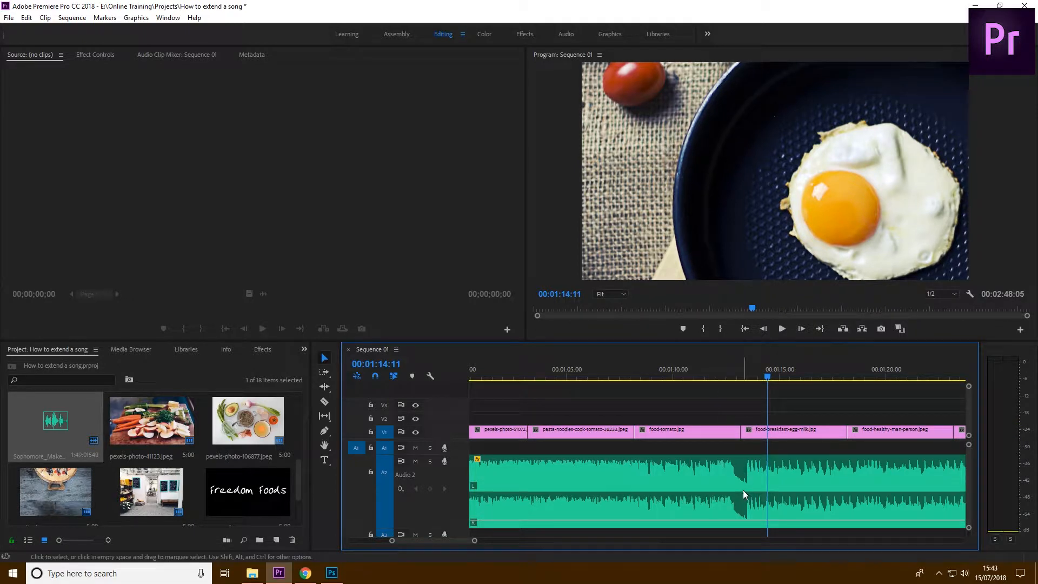
Split the music clip with the Razor Tool at the end of the waveform dip, at about 00:01:13:11
click(325, 402)
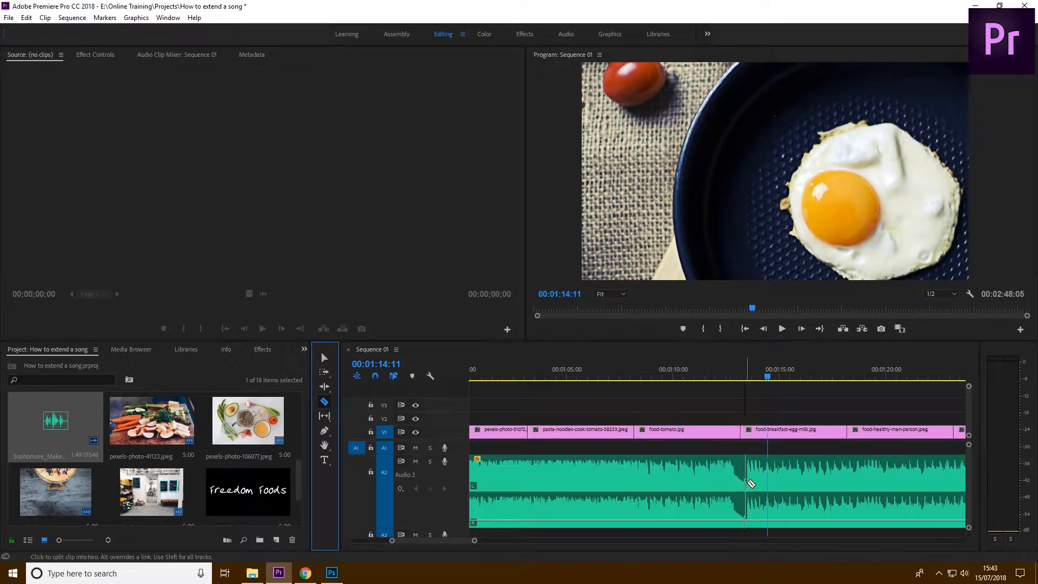
key(equal)
key(equal)
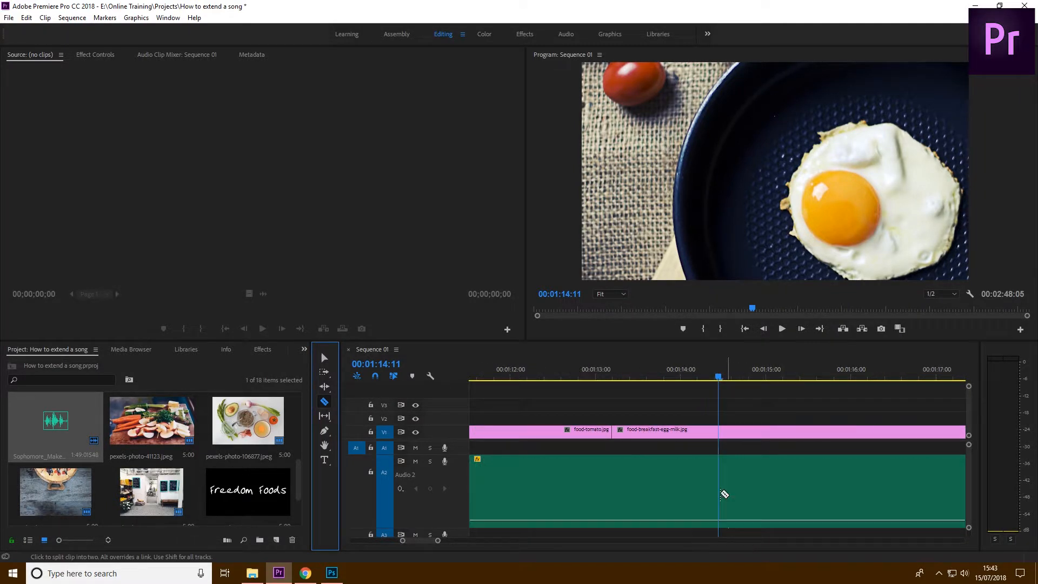
click(634, 493)
click(322, 359)
key(minus)
key(minus)
key(minus)
key(minus)
key(minus)
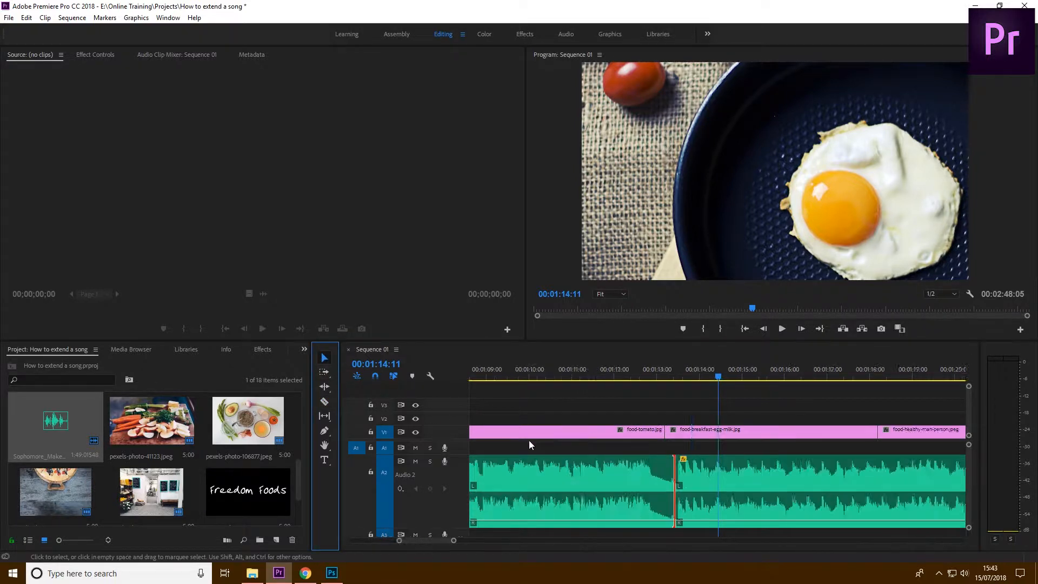
Move the second music segment along Audio 2 so that it ends with the last image on V1
drag(697, 473, 859, 476)
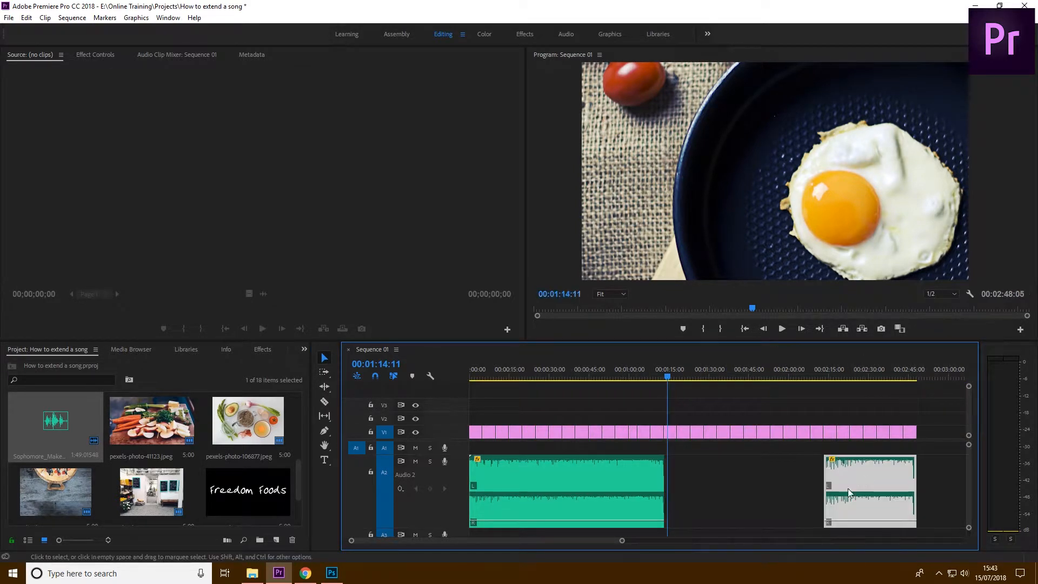
click(789, 490)
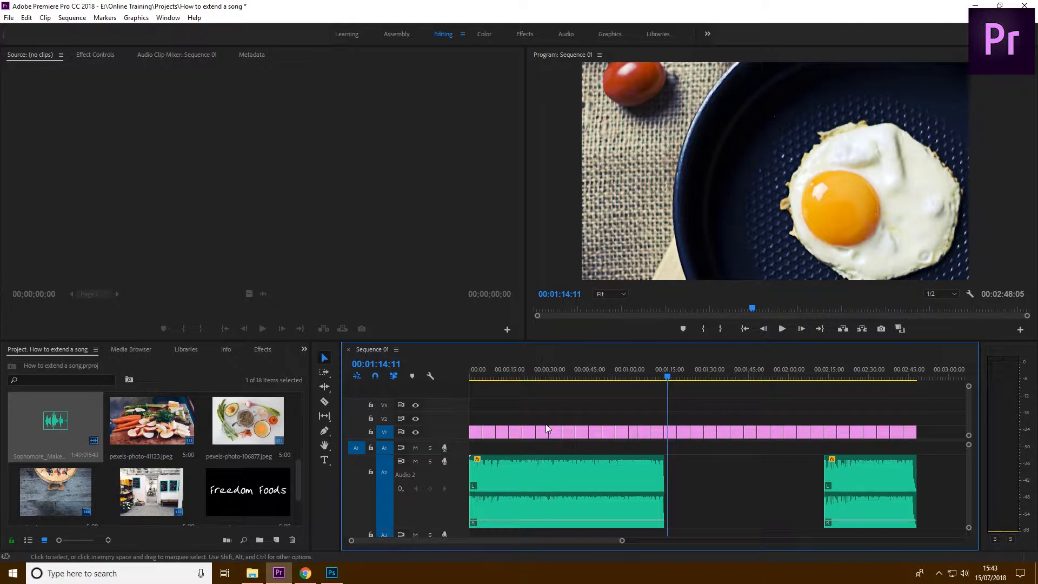
Locate a small waveform dip in the first music segment and place the playhead on it at 00:00:21:16
click(530, 376)
key(equal)
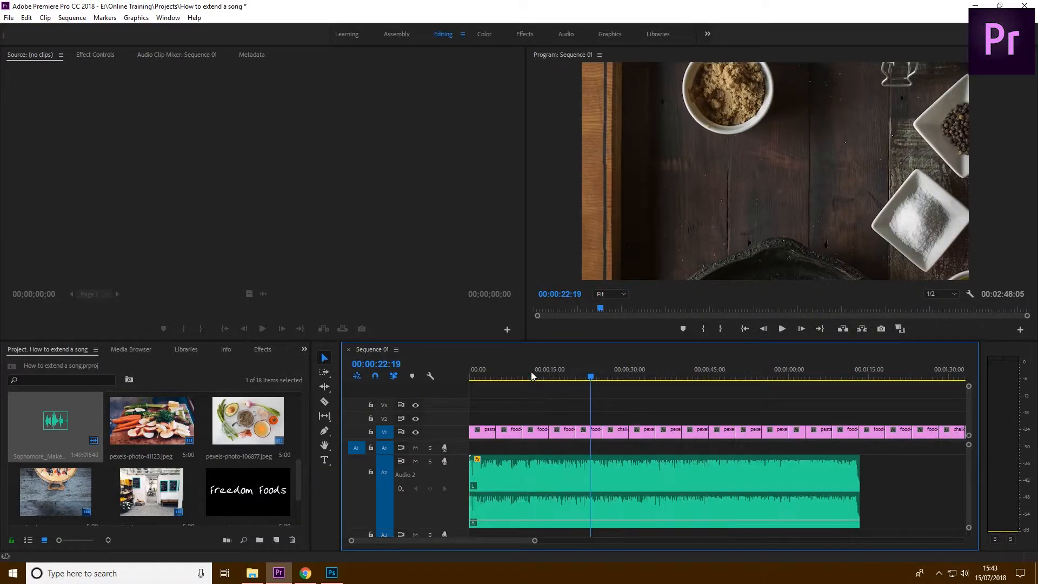
key(equal)
key(equal)
key(equal)
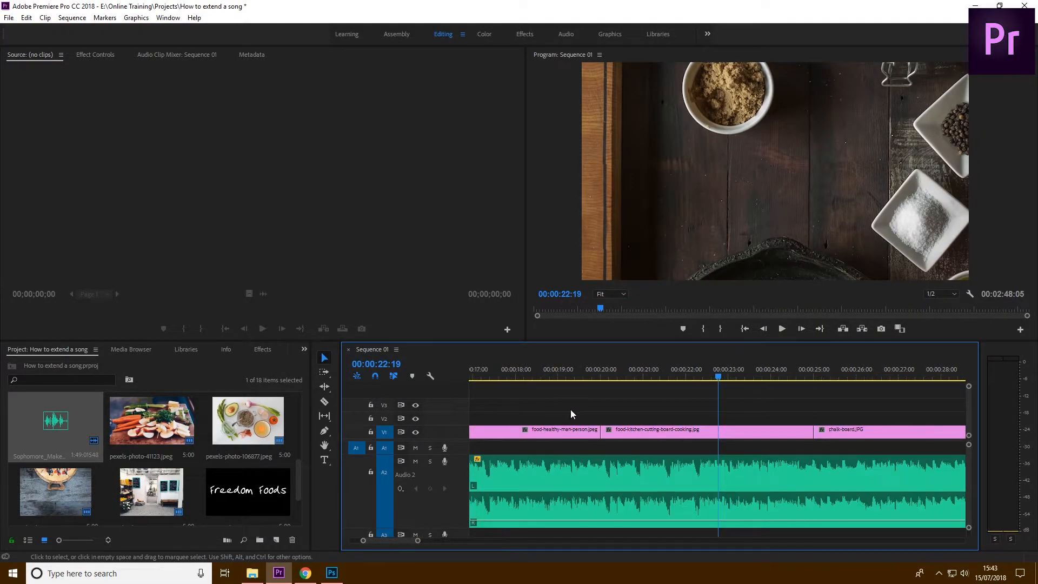
key(minus)
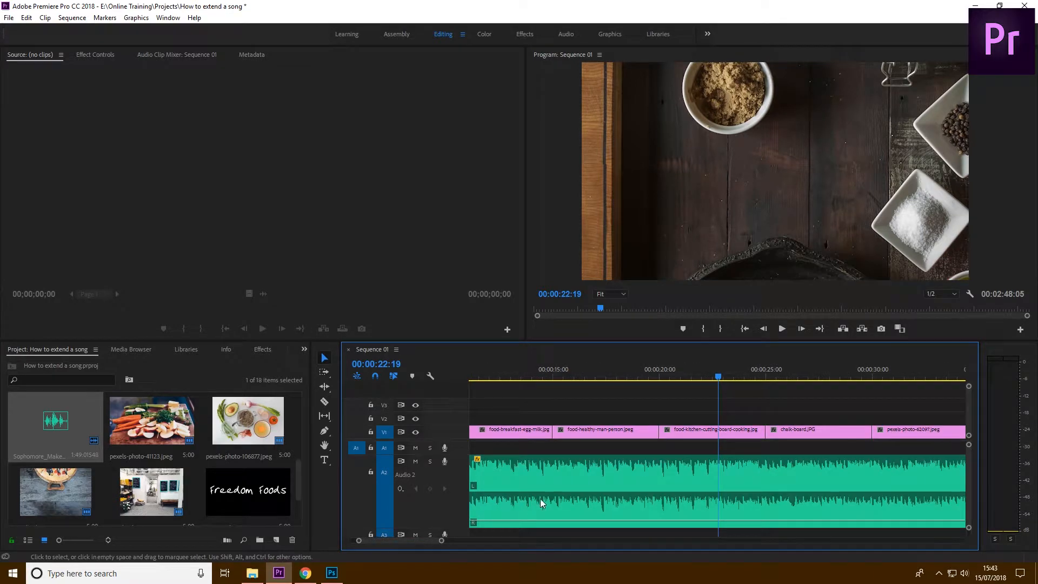
mouse_move(414, 537)
mouse_down()
mouse_move(441, 545)
mouse_move(418, 547)
mouse_up()
click(614, 371)
key(equal)
key(equal)
drag(718, 372, 696, 365)
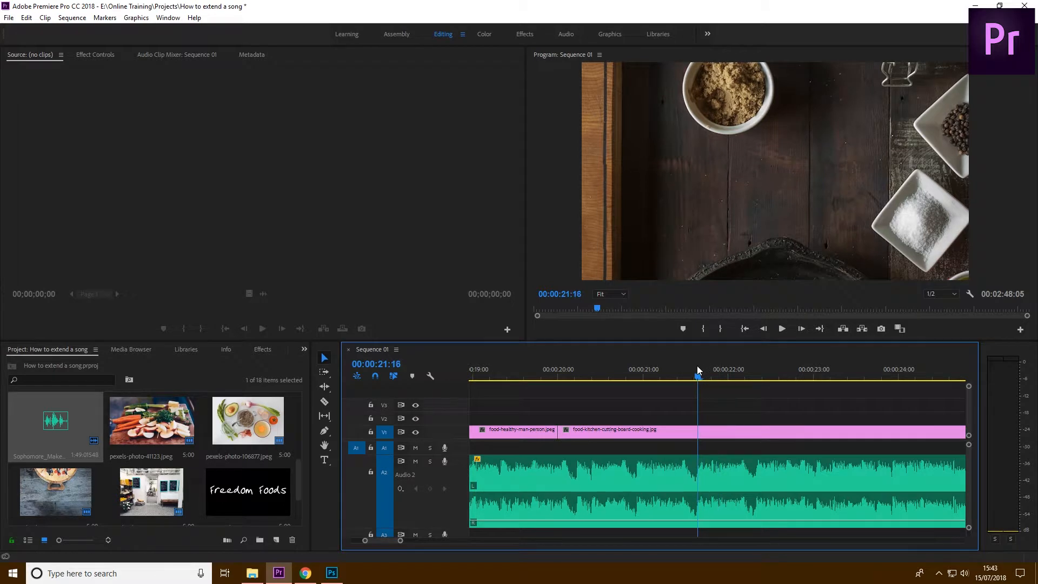
Split the first music segment with the Razor Tool at about 00:00:21:16
click(326, 403)
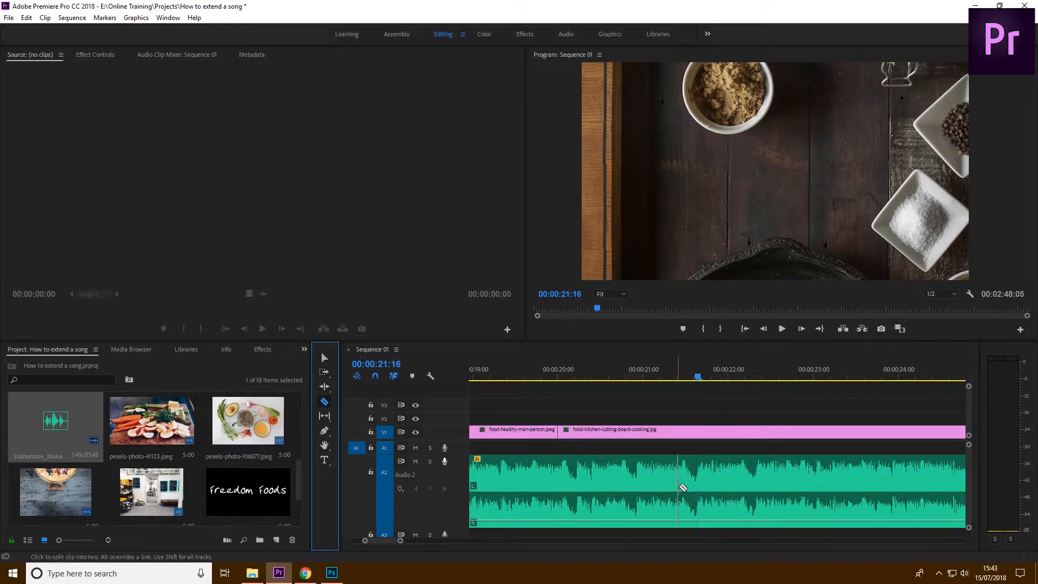
click(697, 483)
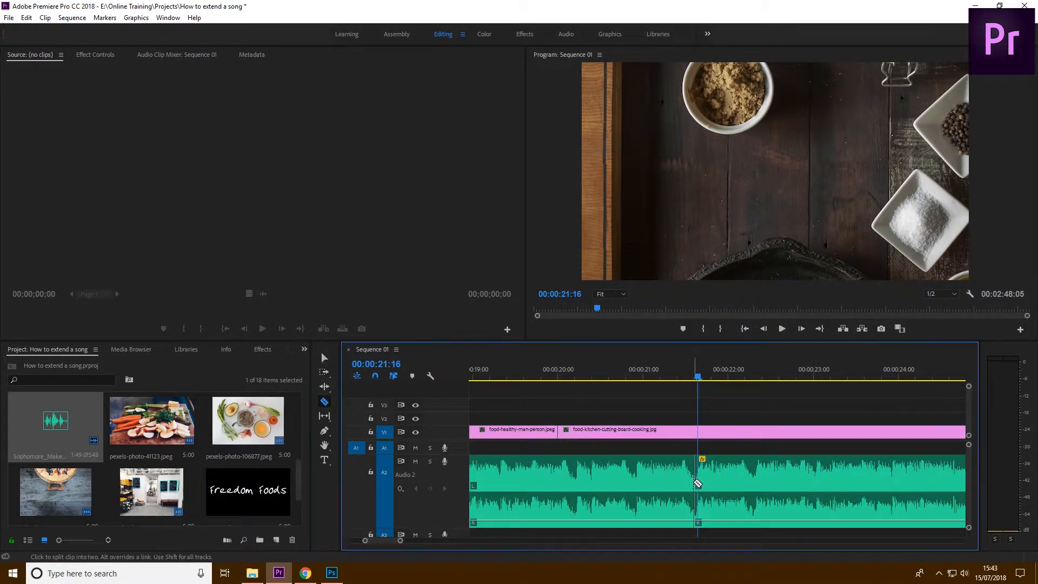
click(324, 358)
key(minus)
key(minus)
key(minus)
key(minus)
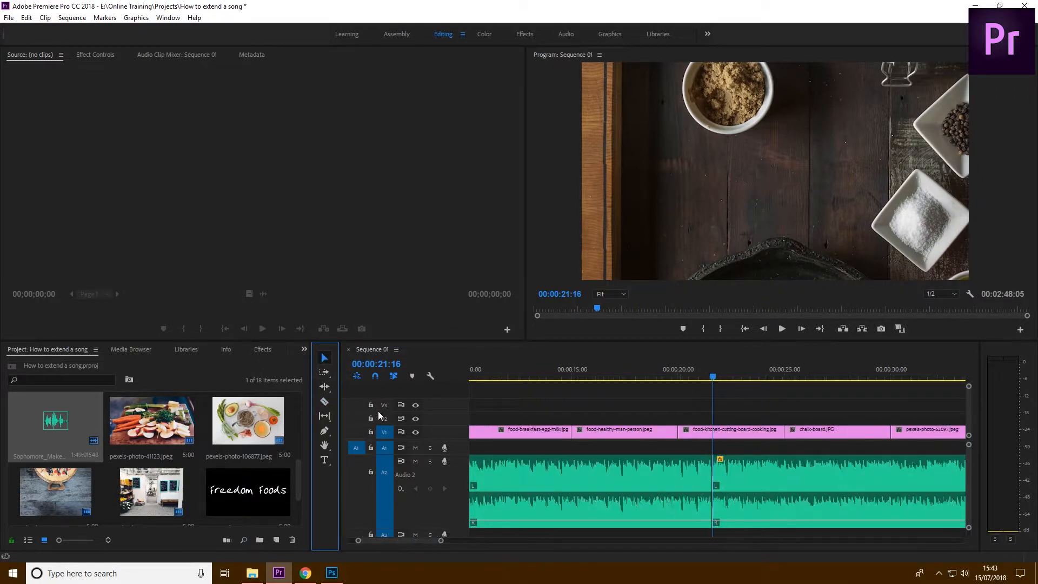
key(minus)
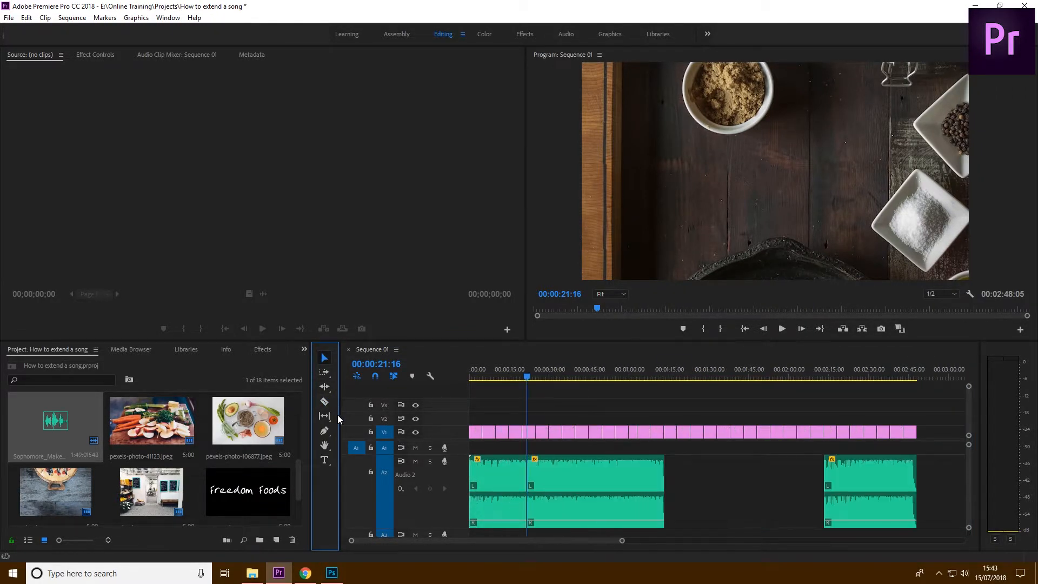
Duplicate the middle music segment directly after the original and extend the copy's end to meet the closing segment
click(561, 479)
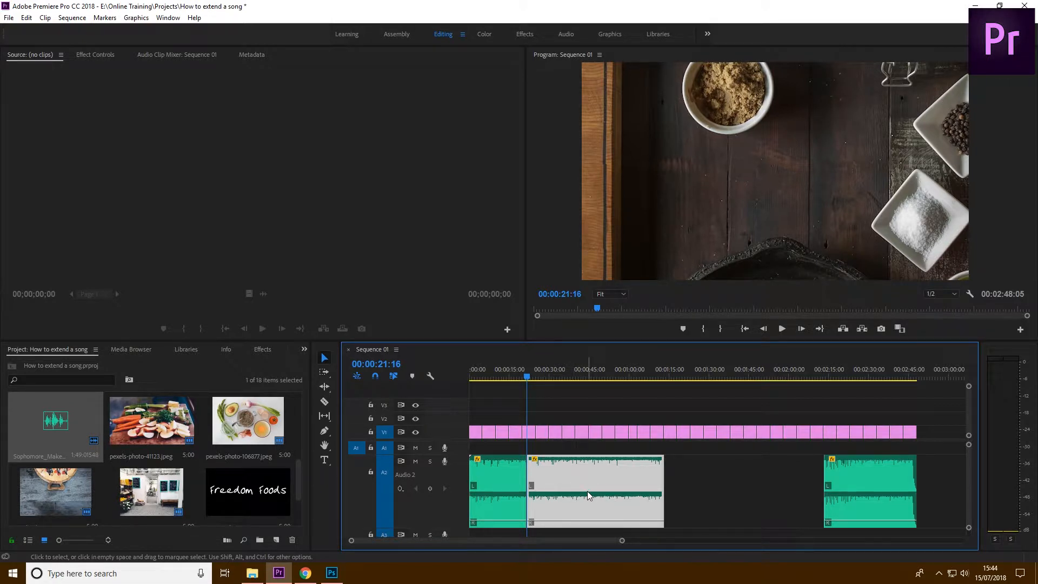
drag(569, 472, 705, 477)
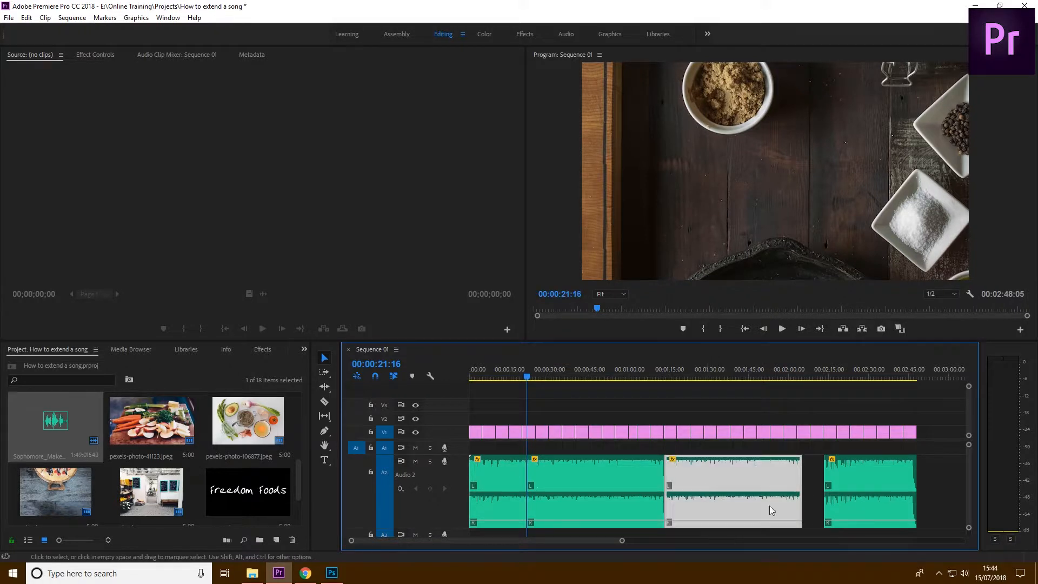
click(811, 496)
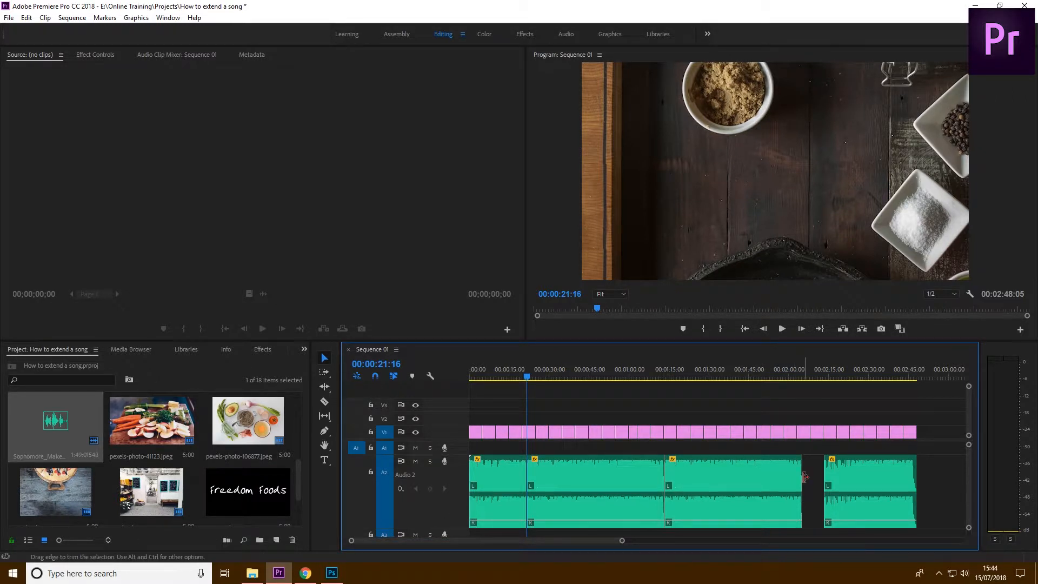
drag(803, 478, 823, 481)
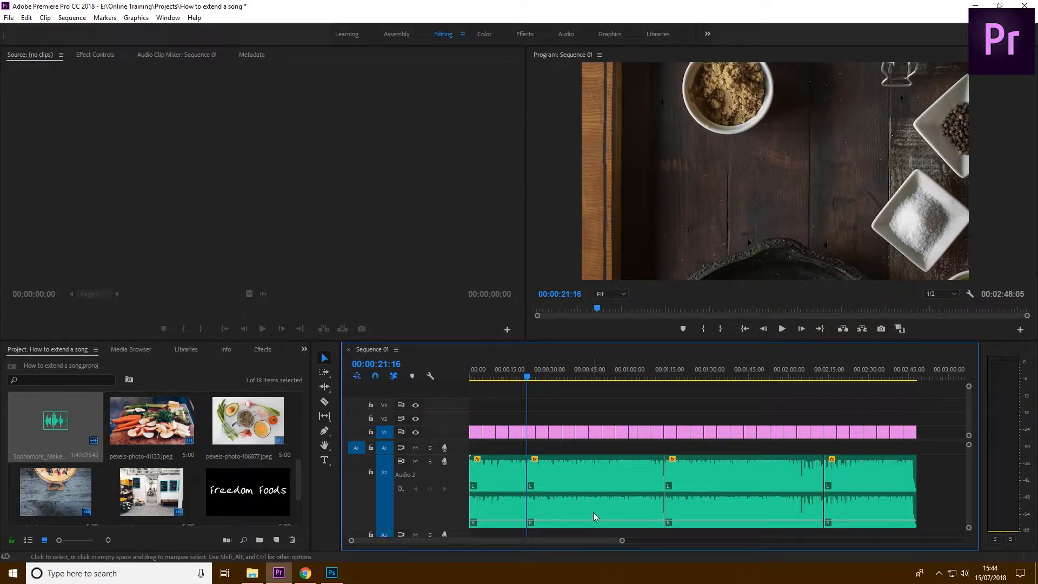
click(525, 473)
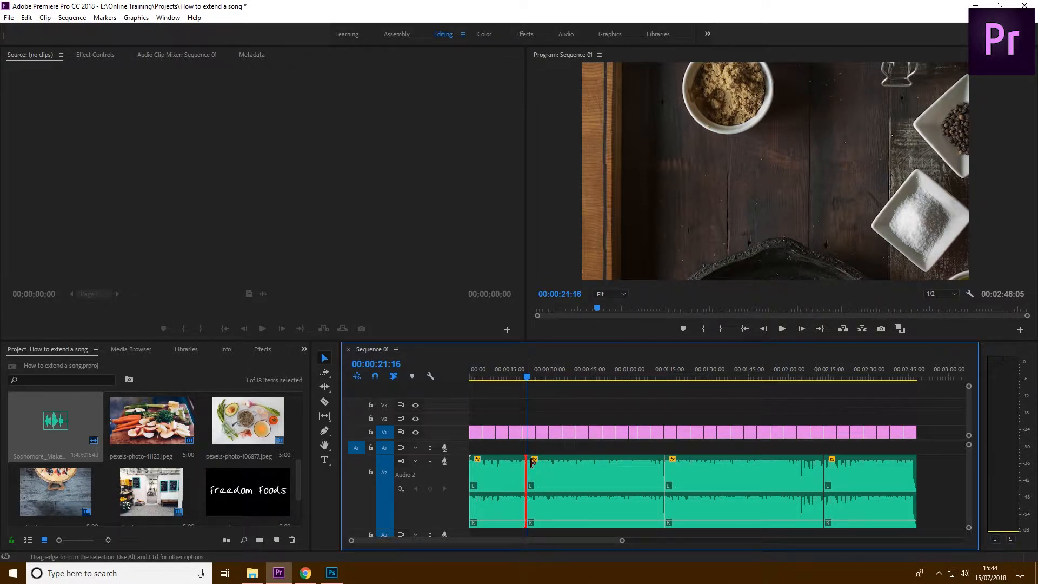
click(667, 464)
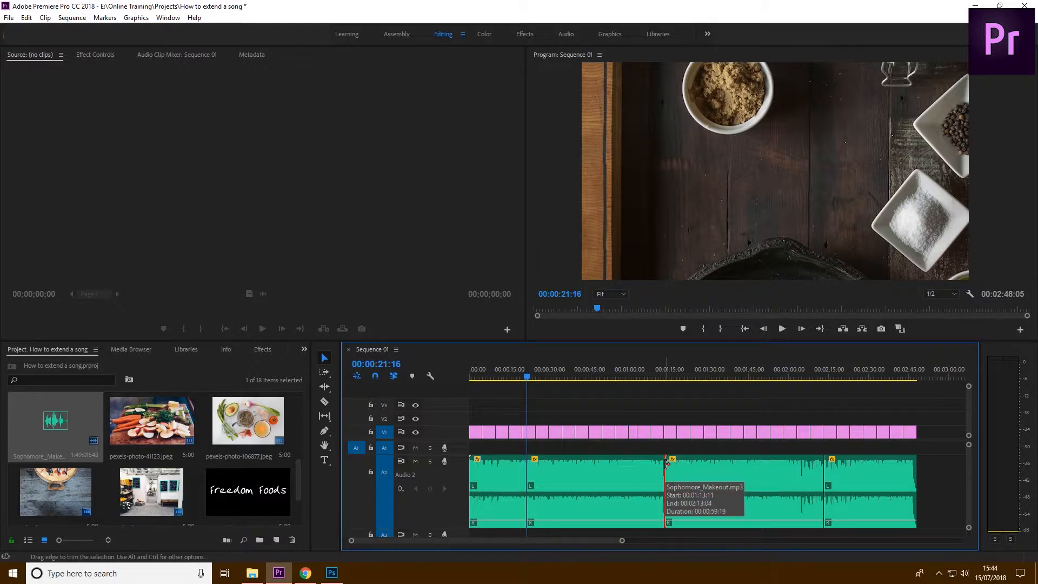
click(826, 472)
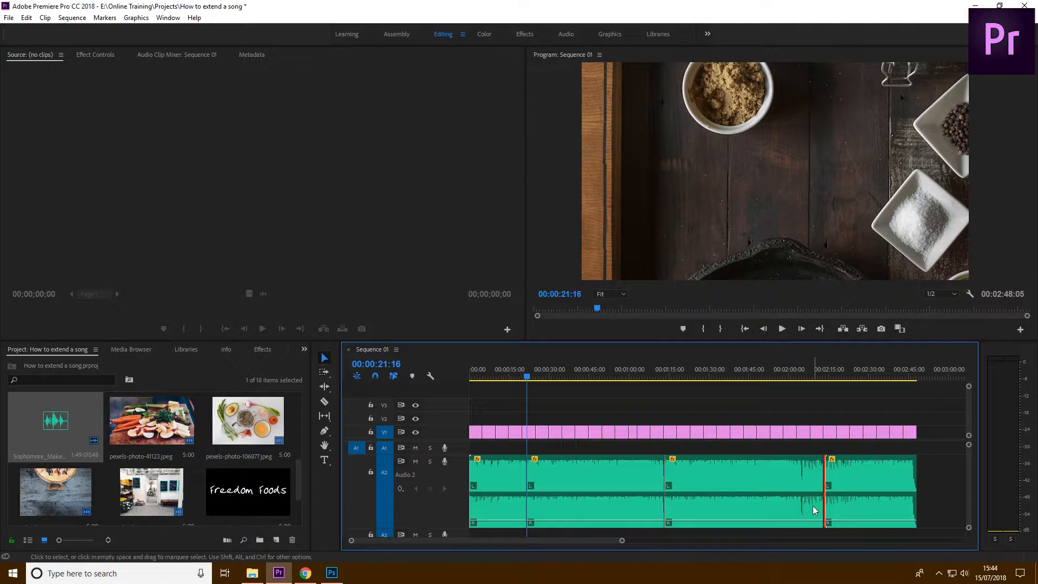
click(664, 447)
Play the sequence from 00:01:08:22 across the join between the middle music segment and its copy
click(654, 374)
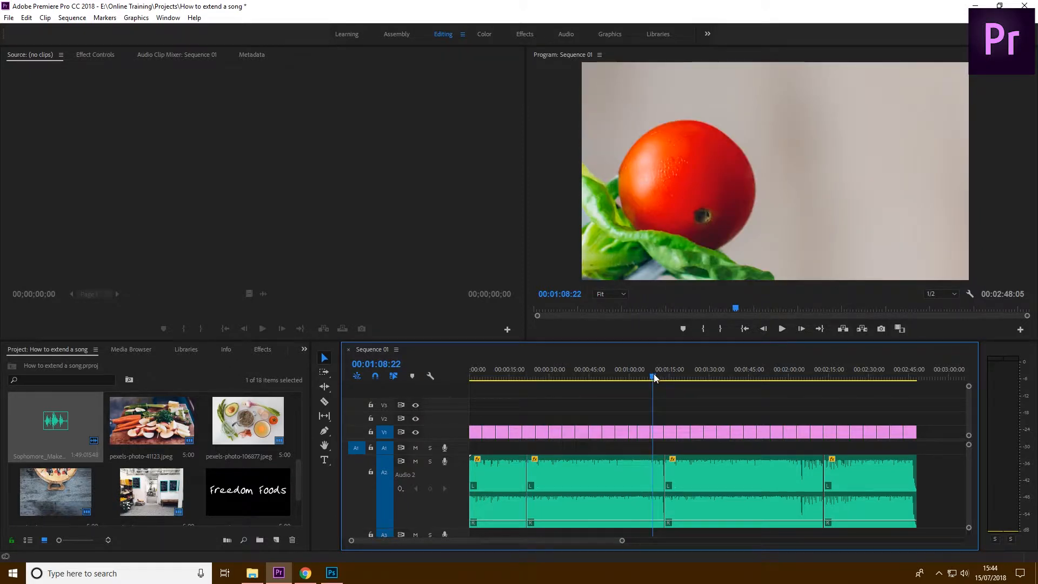
key(space)
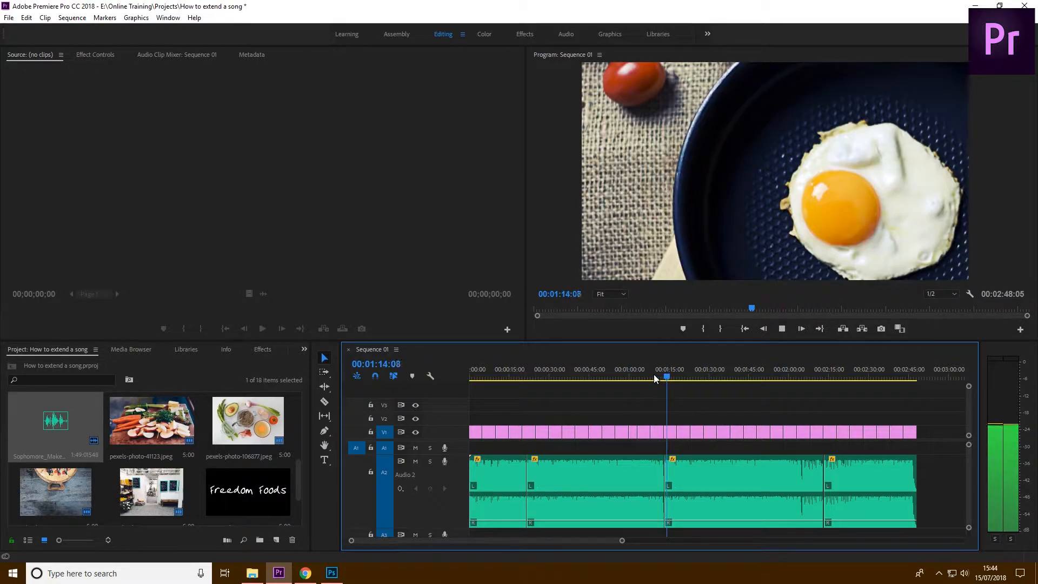
key(space)
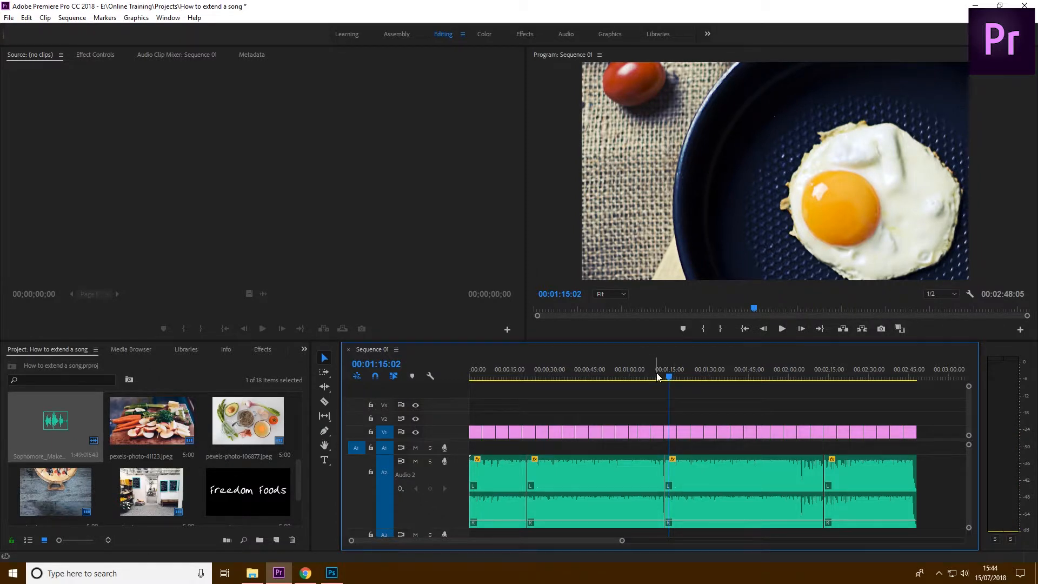
Play the join between the middle music segment and its copy again
click(660, 374)
key(space)
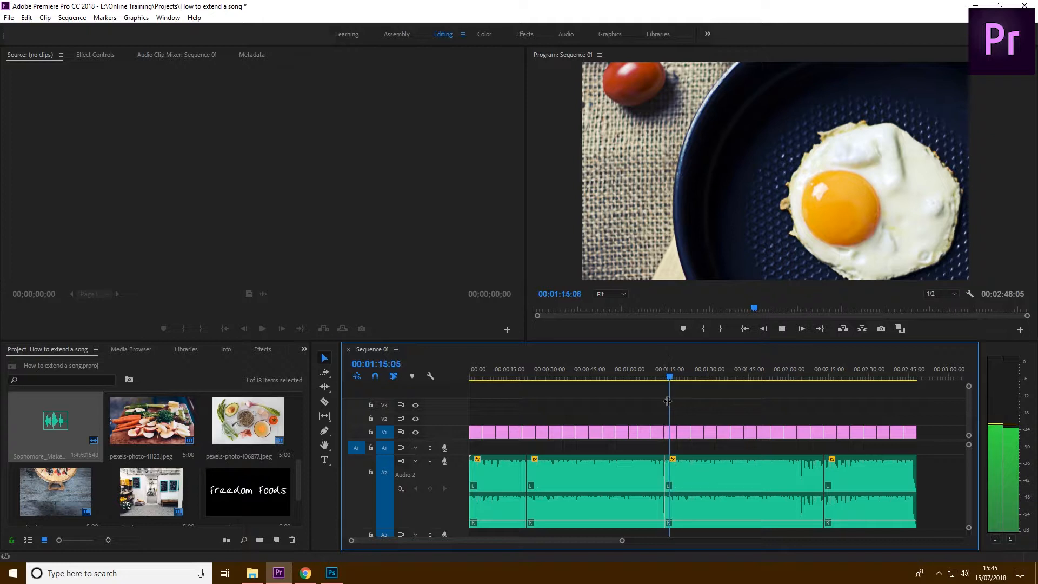
key(space)
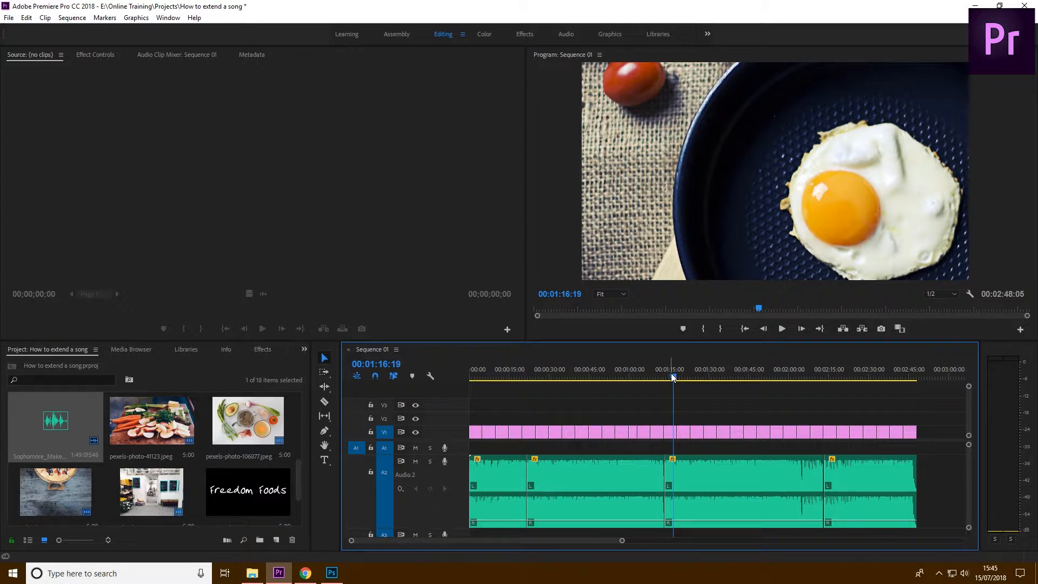
Apply a Constant Power audio crossfade at the join between the middle music segment and its copy
click(263, 350)
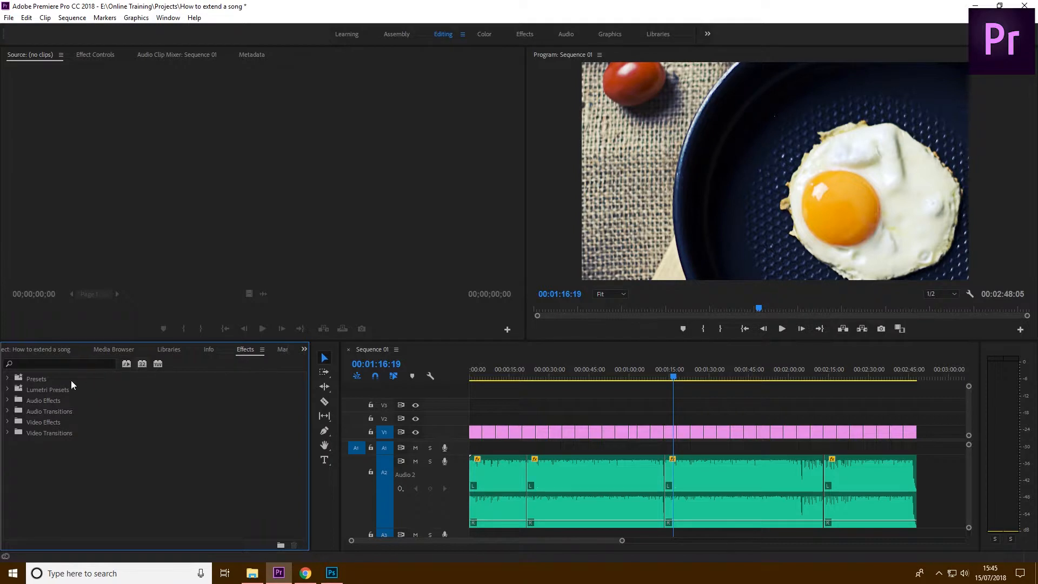
click(7, 412)
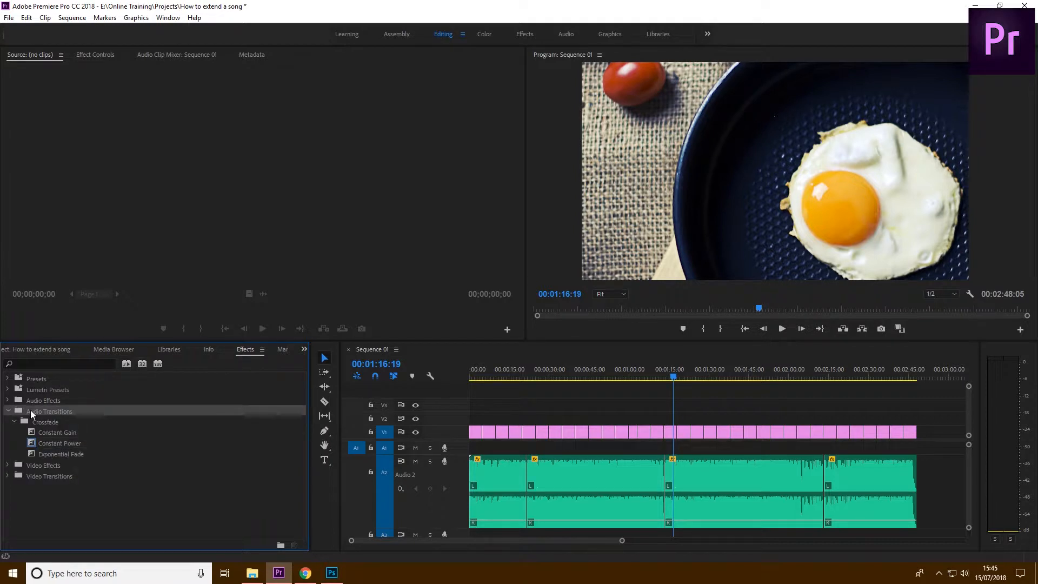
click(77, 443)
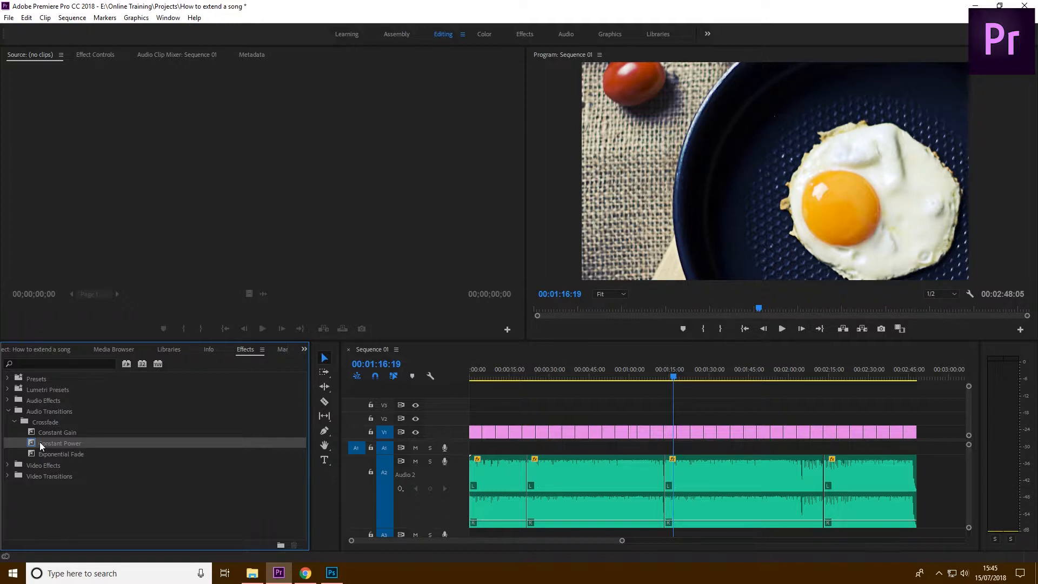
drag(30, 443, 665, 492)
Play the crossfaded join twice close up, starting shortly before the transition each time
click(665, 376)
key(=)
key(=)
key(=)
key(=)
key(=)
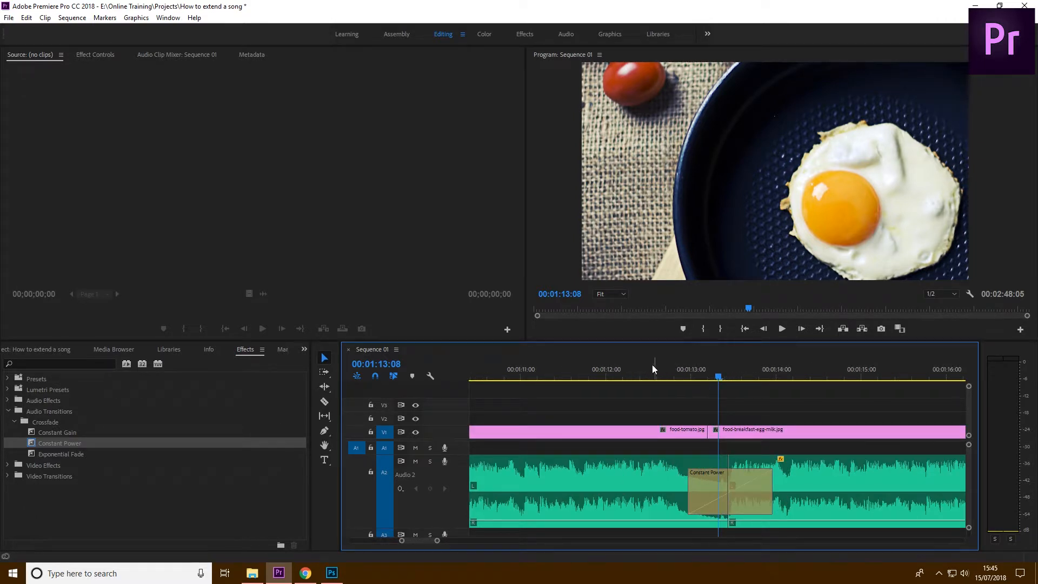
click(639, 365)
key(space)
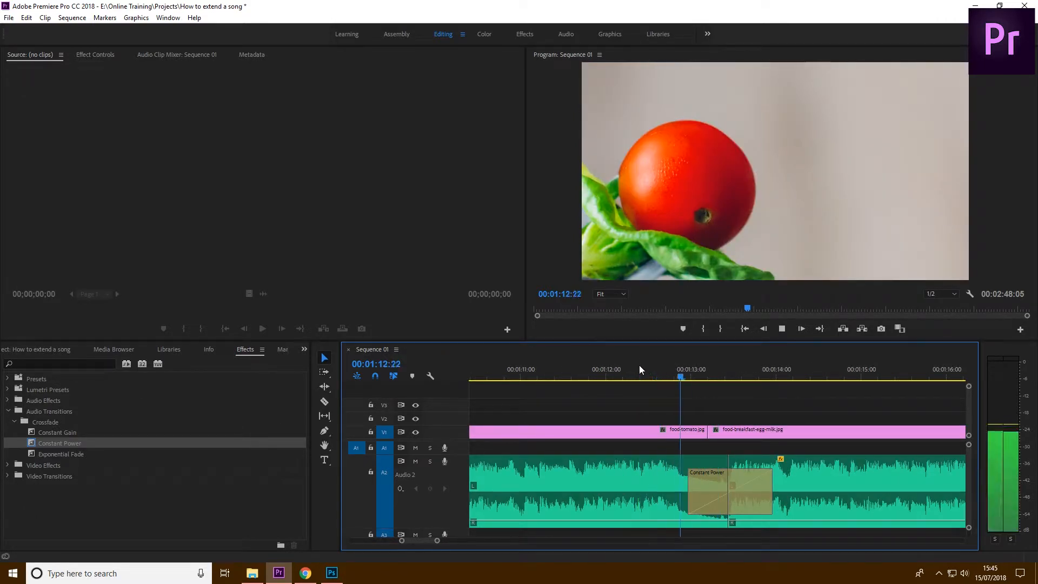
key(space)
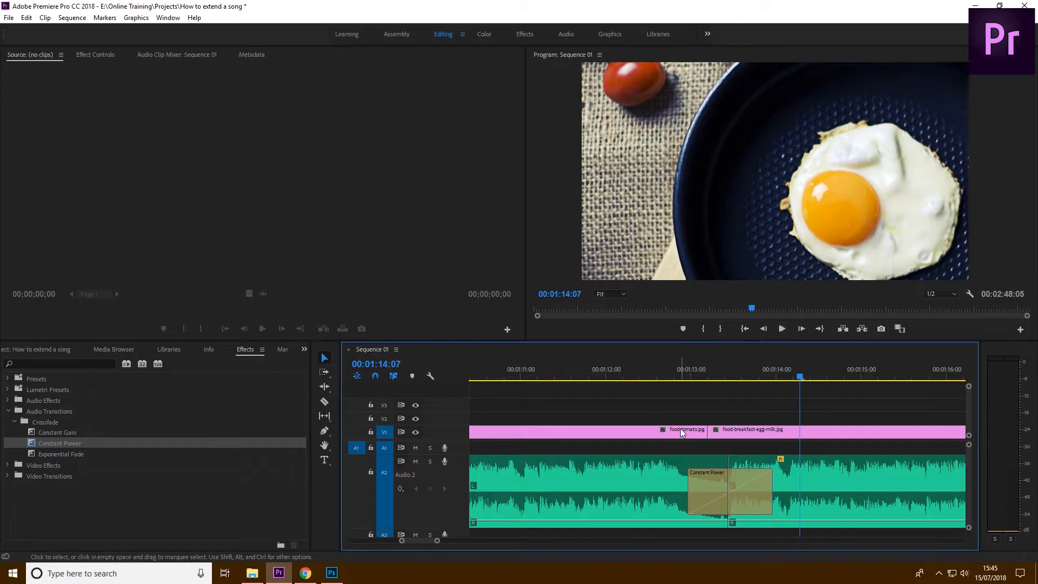
click(666, 374)
key(space)
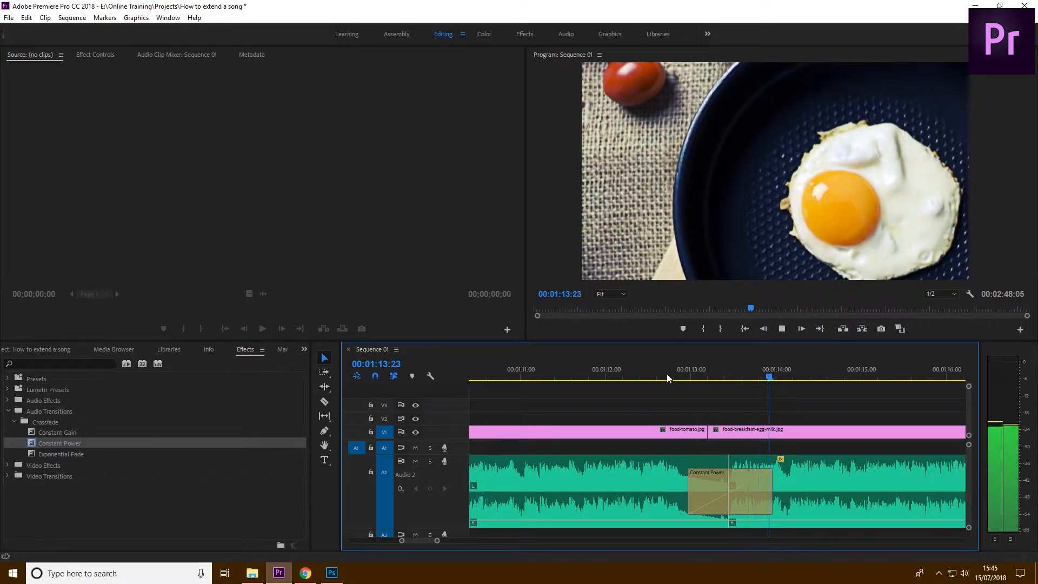
key(space)
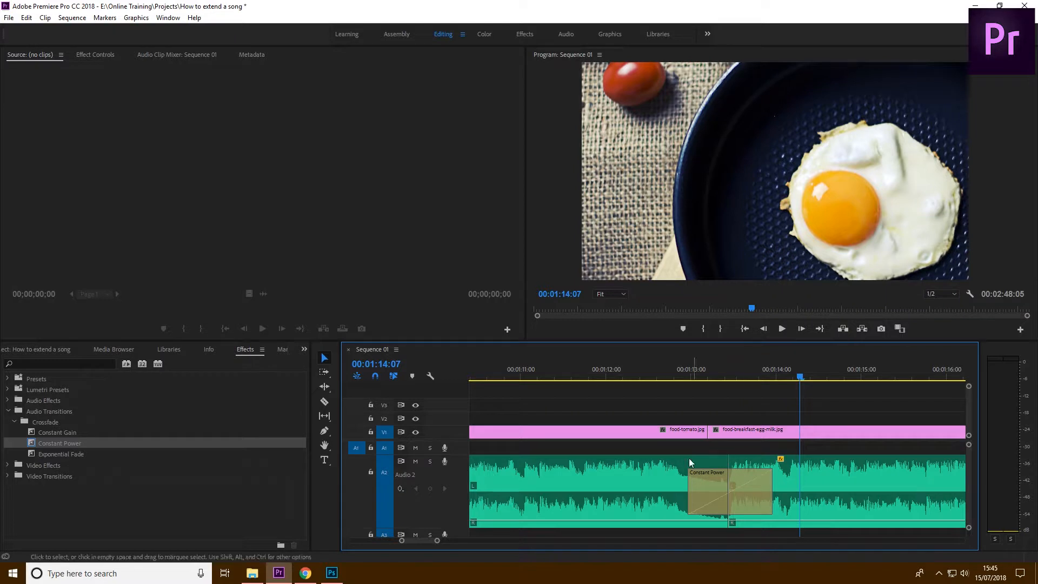
Roll the crossfaded join earlier to about 00:01:12:15 with the Rolling Edit Tool and play across it from 00:01:11:24
click(323, 387)
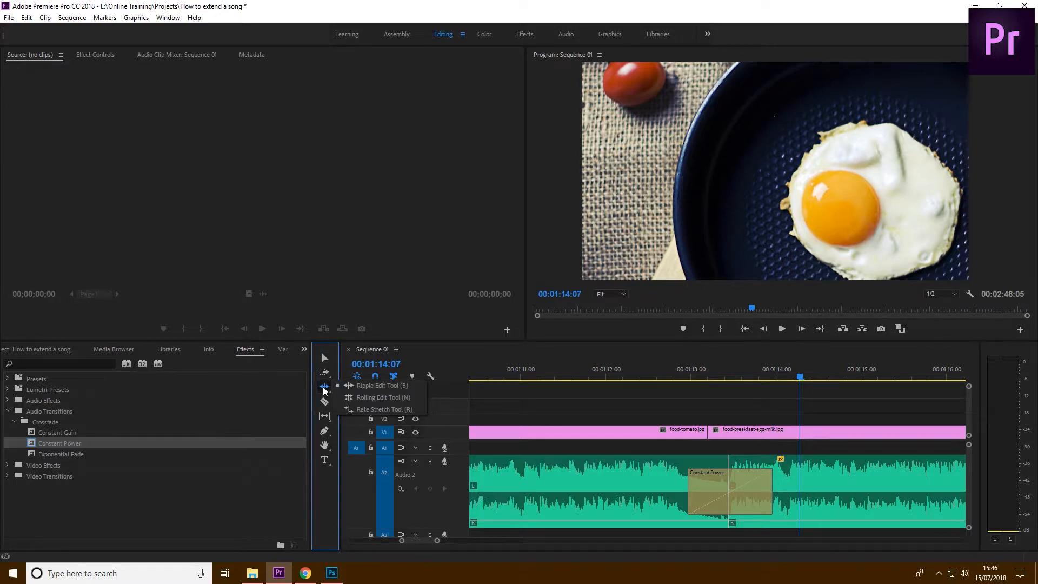
click(365, 397)
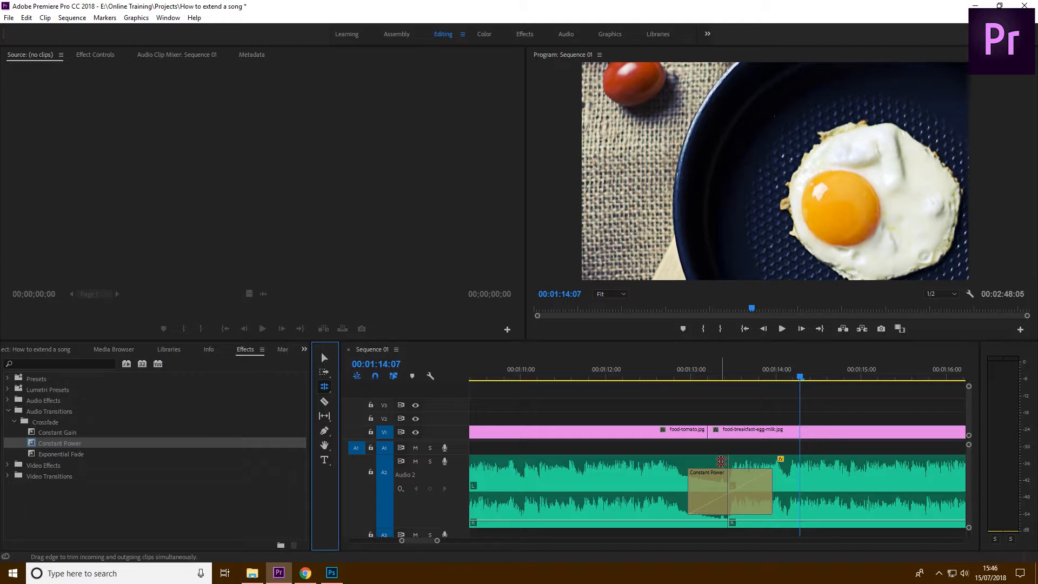
drag(728, 462, 657, 462)
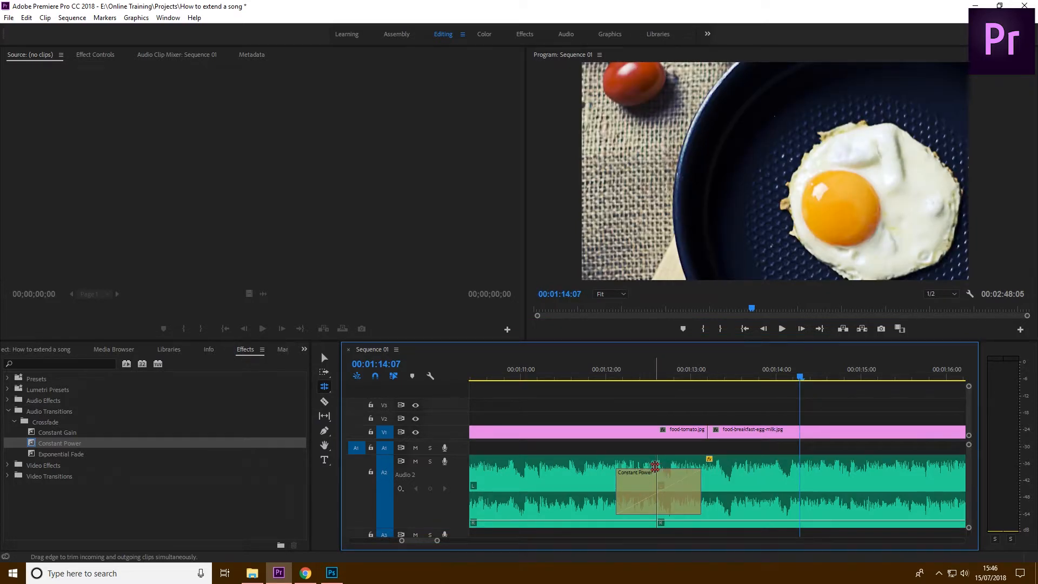
click(603, 377)
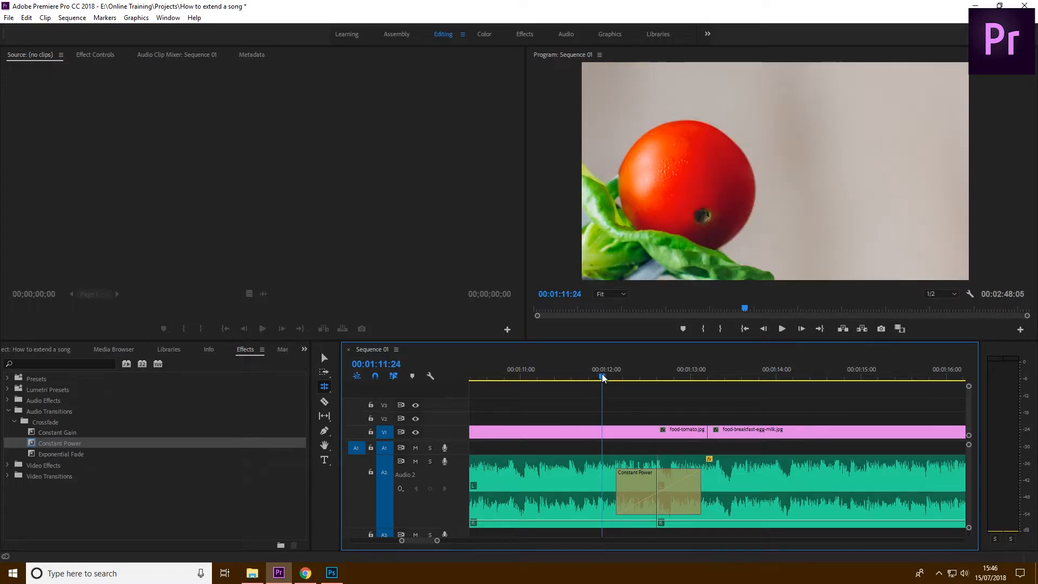
key(space)
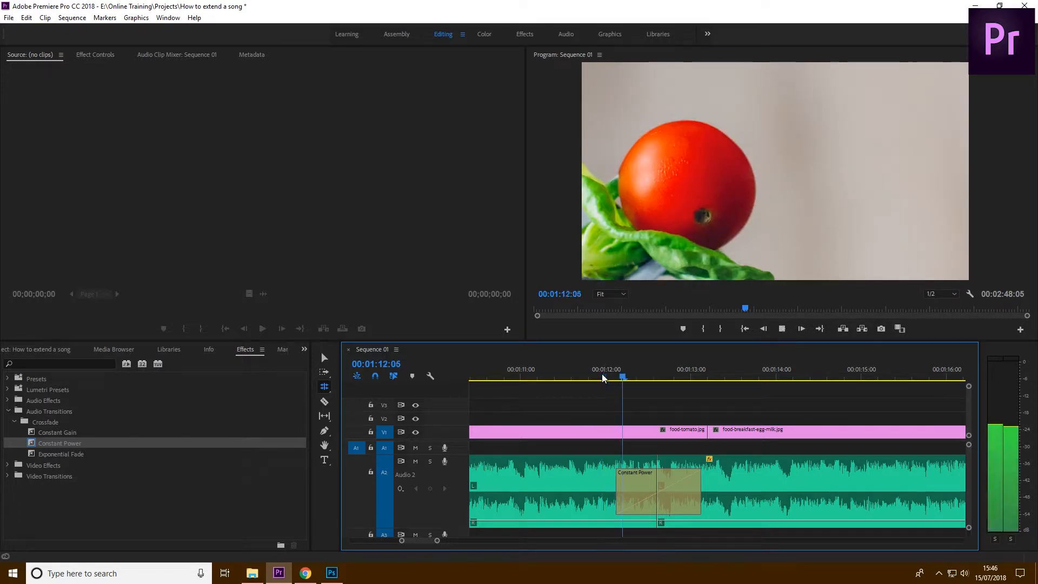
key(space)
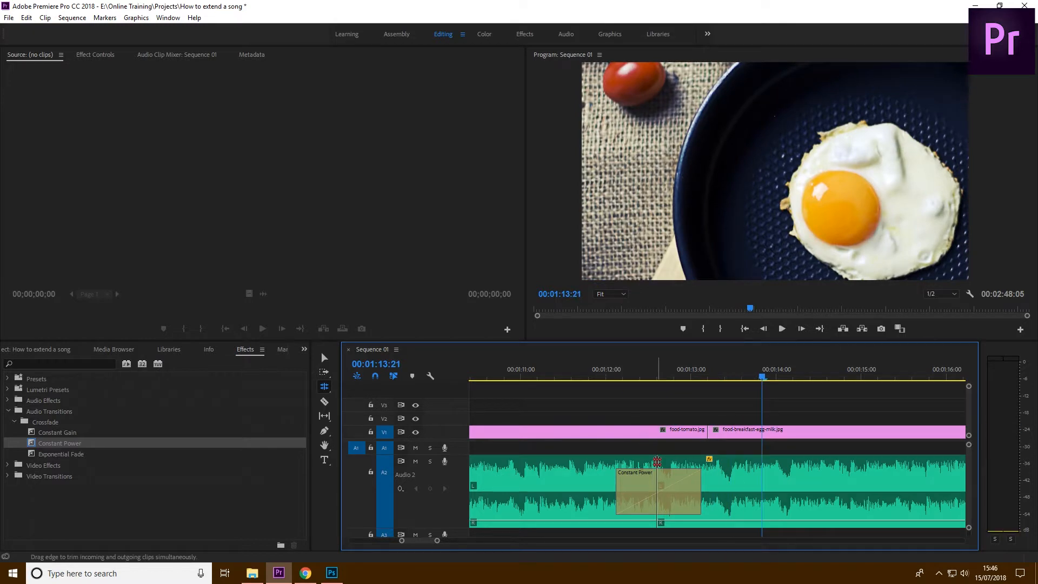
Try rolling the crossfaded join earlier to about 00:01:12:07 and to about 00:01:12:04, playing across it after each move
drag(659, 462, 630, 462)
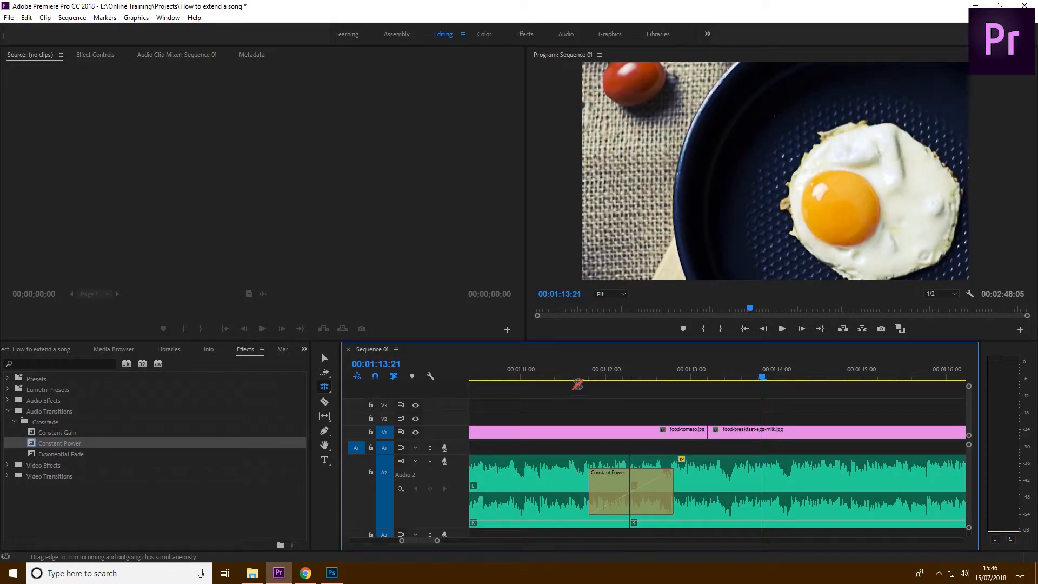
click(558, 376)
key(space)
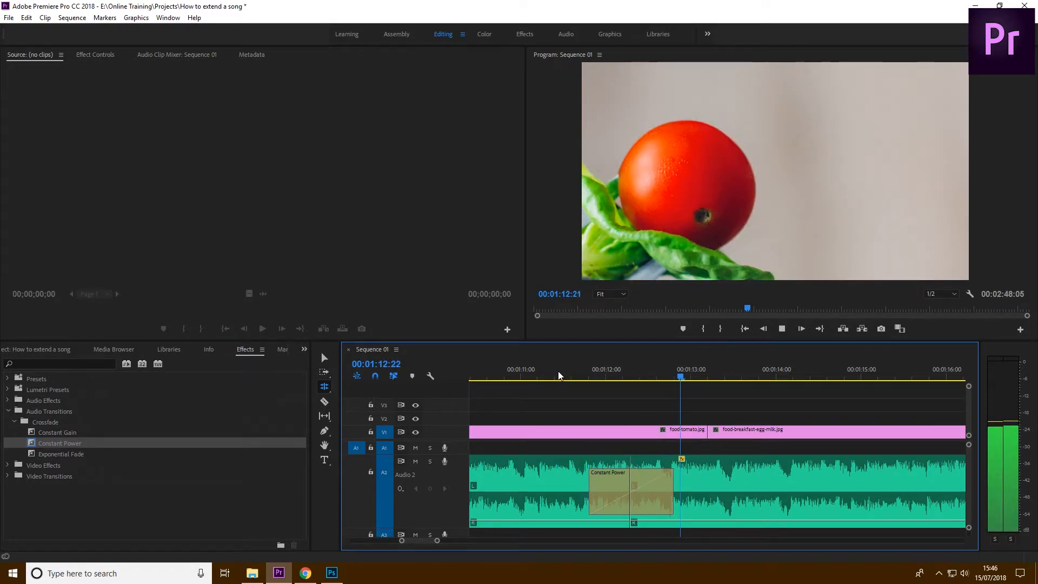
key(space)
drag(630, 464, 620, 464)
click(539, 373)
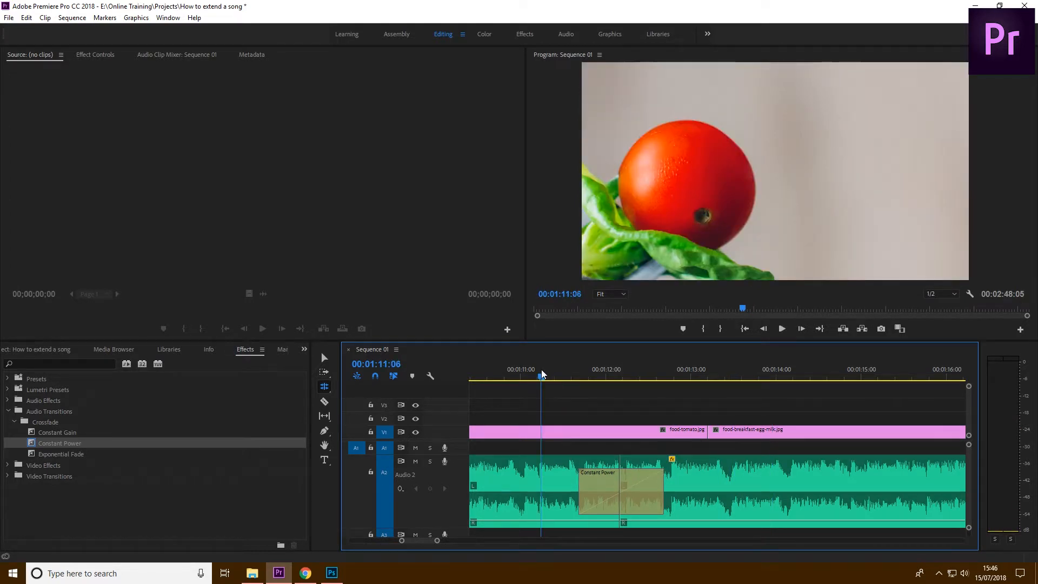
key(space)
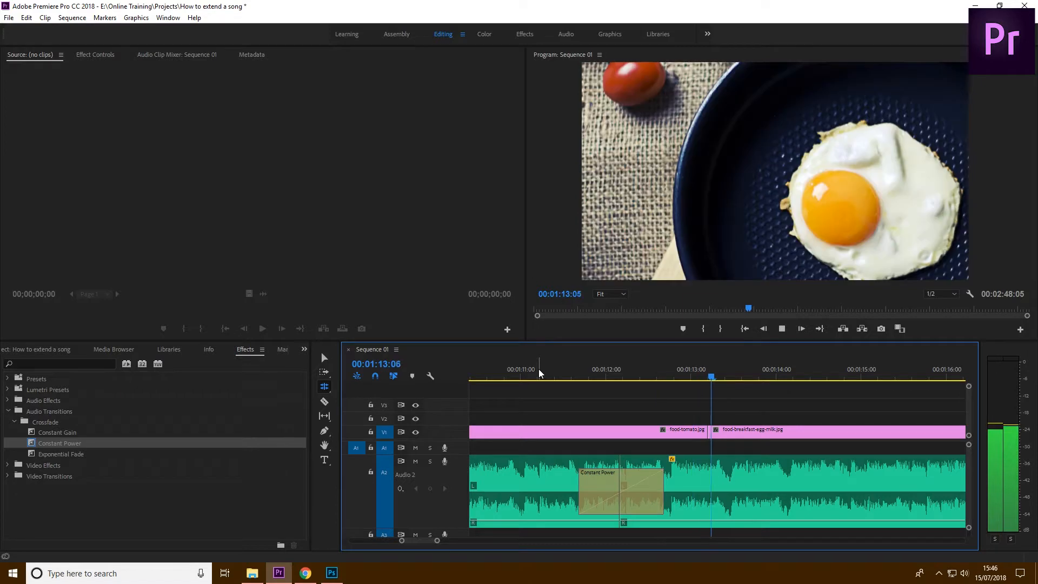
key(space)
Try the crossfaded join past the waveform dip, at about 00:01:14:07 and at about 00:01:13:20, playing each position
drag(688, 463, 869, 463)
click(630, 377)
key(space)
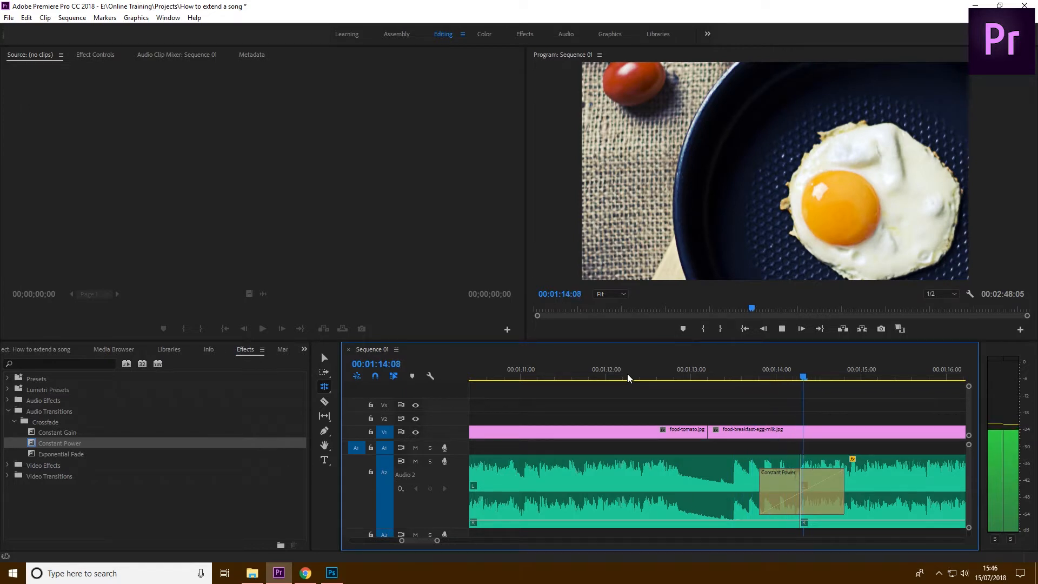
key(space)
drag(797, 457, 759, 456)
click(628, 380)
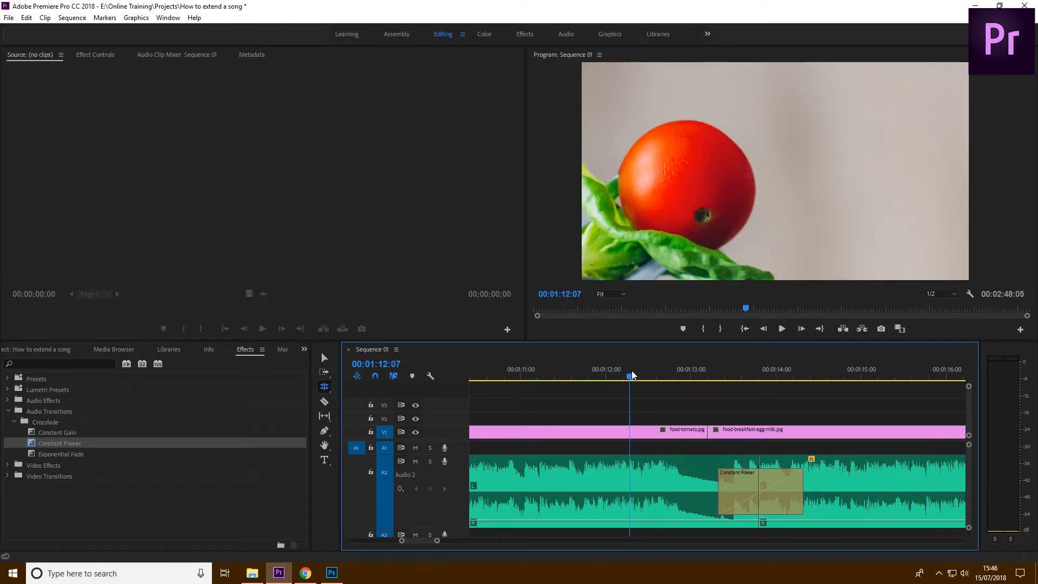
key(space)
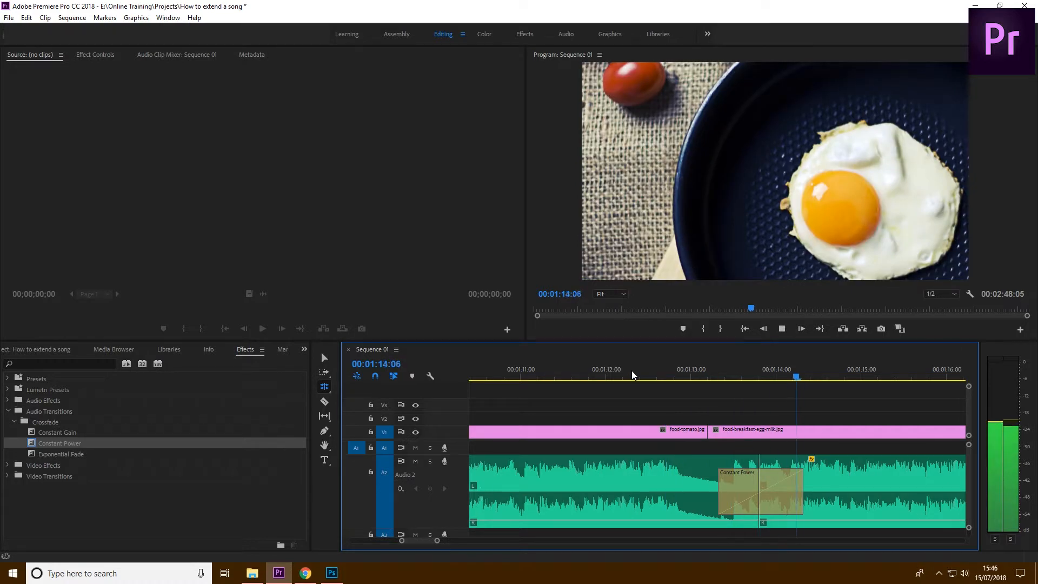
key(space)
Try rolling the crossfaded join later to about 00:01:15:18 and play across it
key(minus)
key(minus)
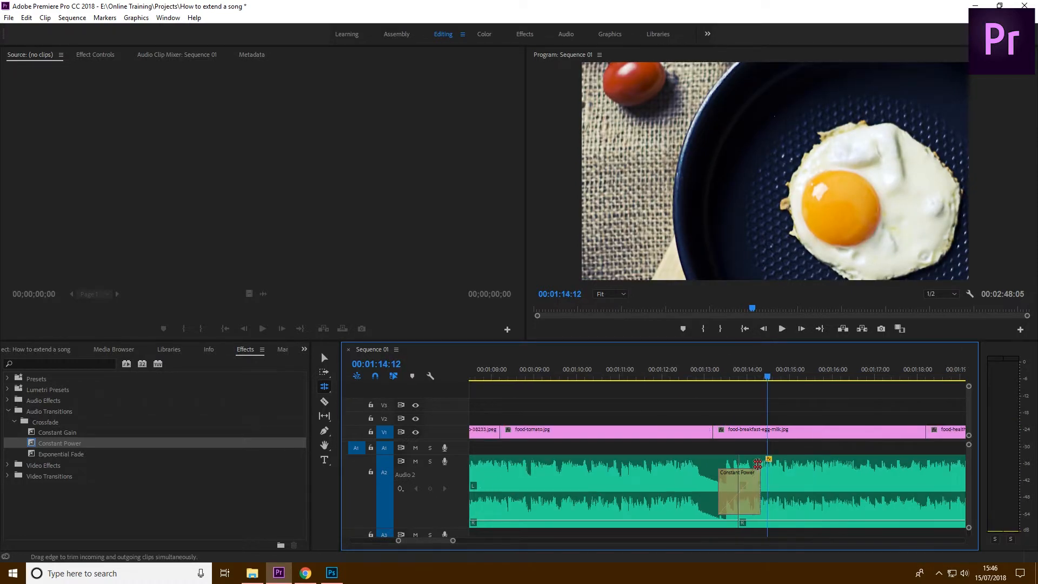
drag(728, 459, 767, 459)
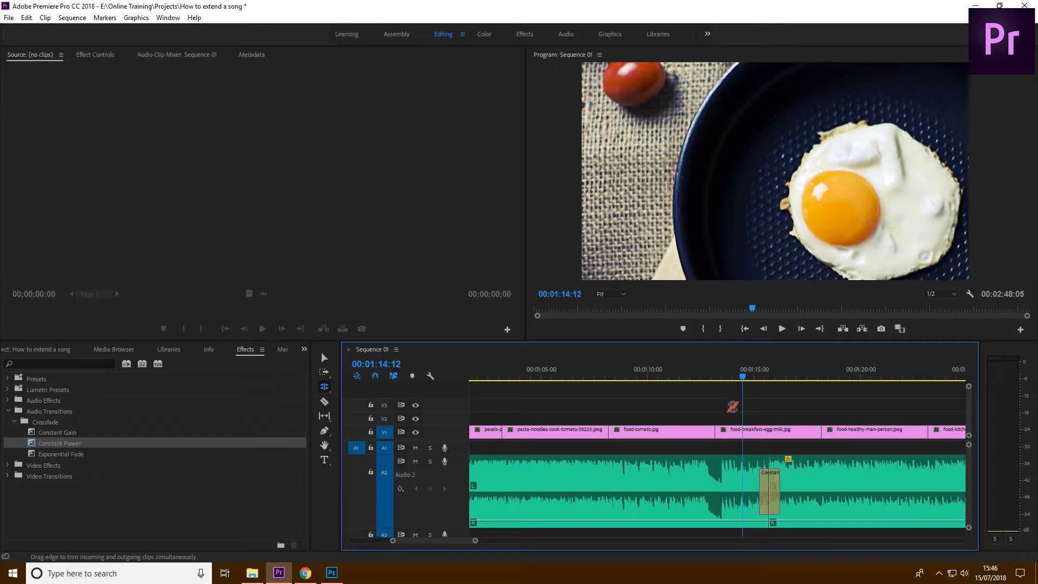
click(671, 378)
key(space)
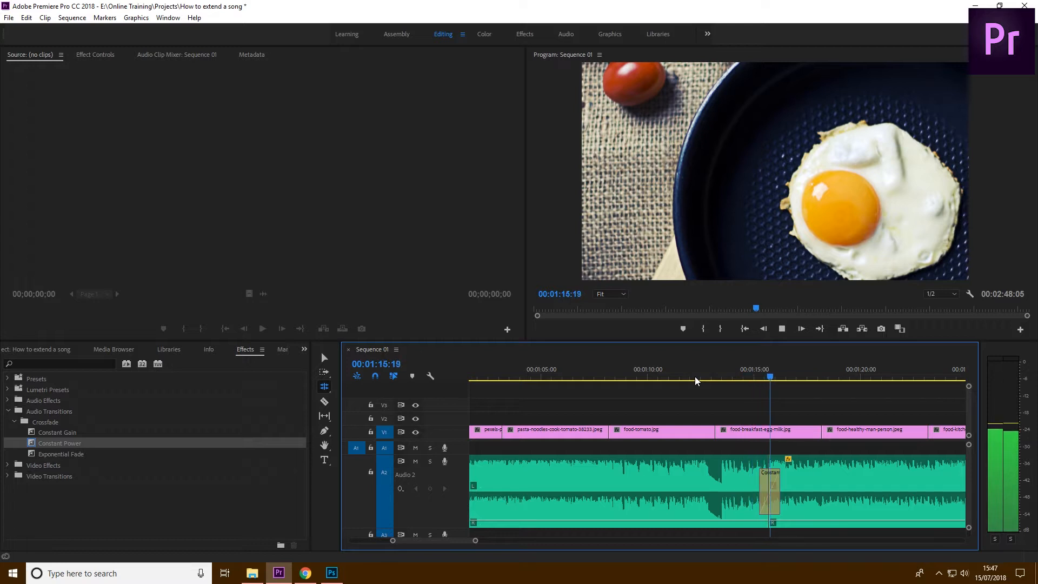
key(space)
Roll the crossfaded join back to about 00:01:06:02 and play across it from 00:01:04:17
drag(751, 464, 565, 464)
click(537, 377)
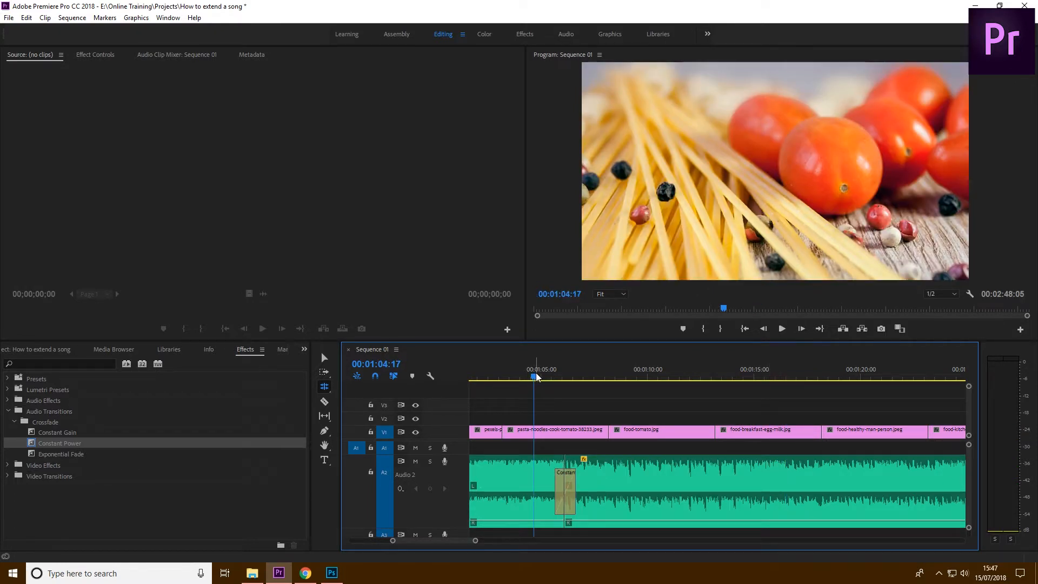
key(space)
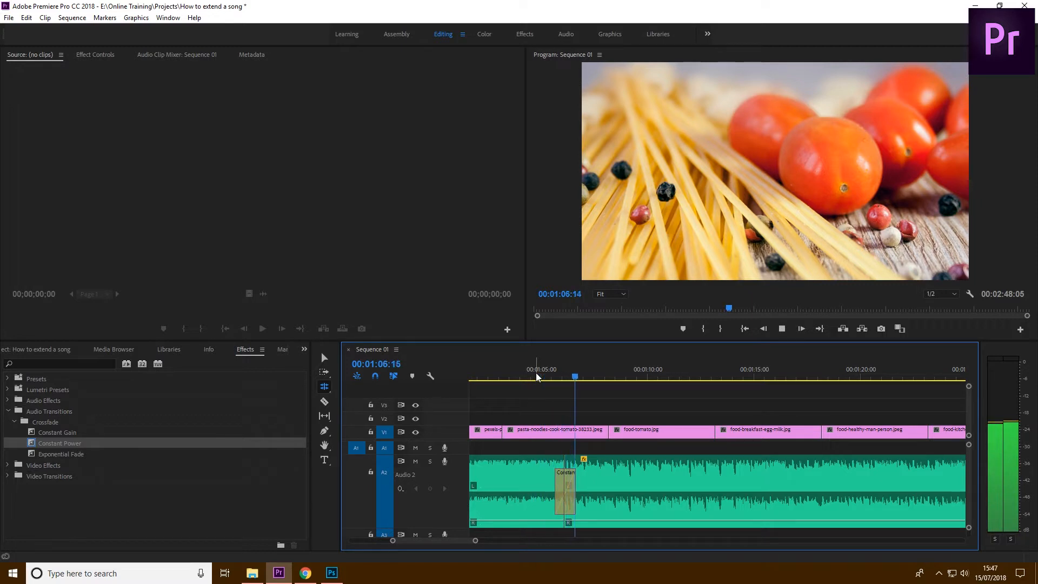
key(space)
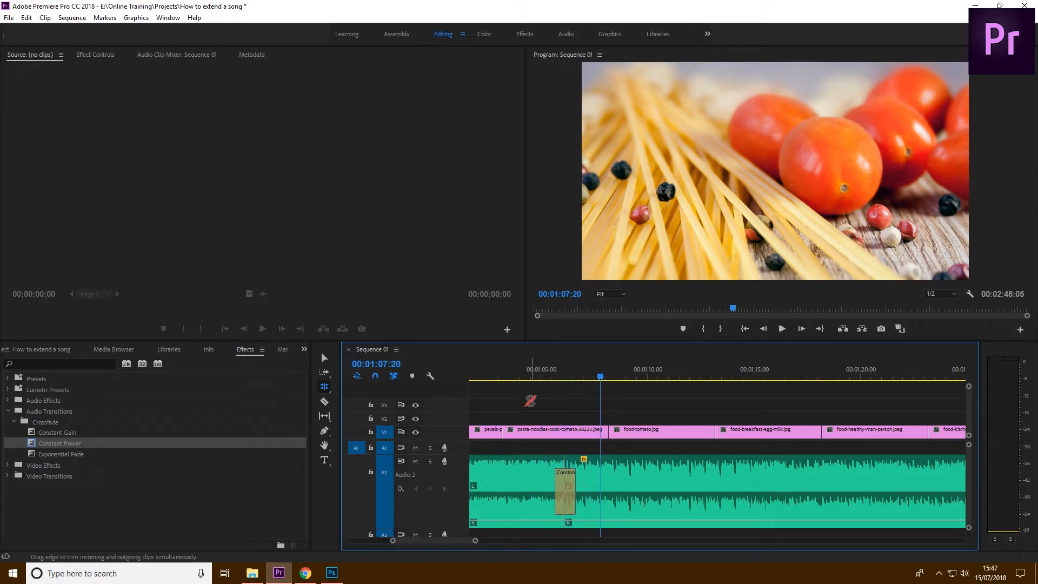
Extend the end of the copied middle segment to close the gap before the closing music segment
key(backslash)
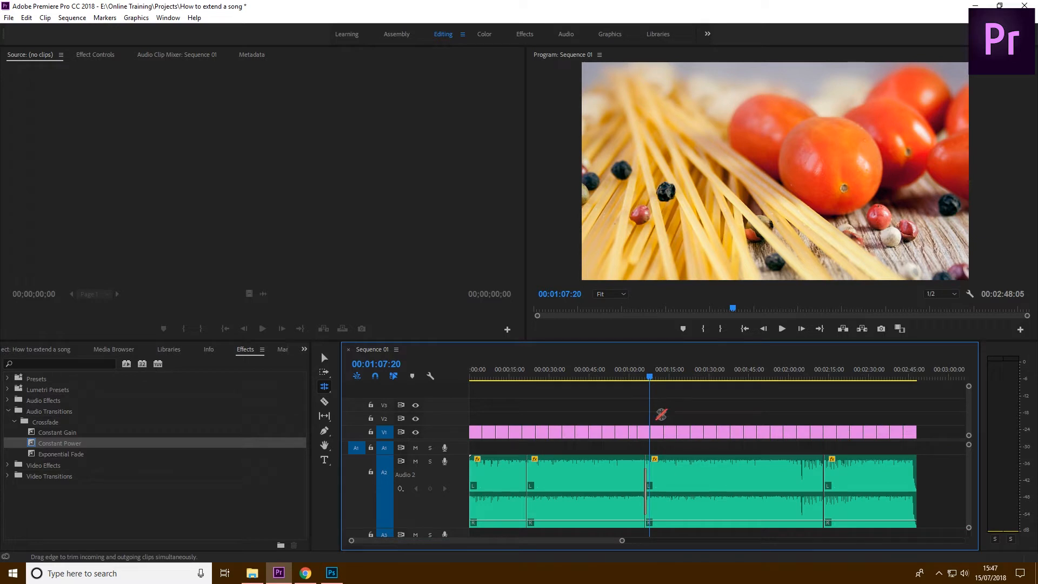
click(821, 373)
key(equal)
key(equal)
key(equal)
key(equal)
key(equal)
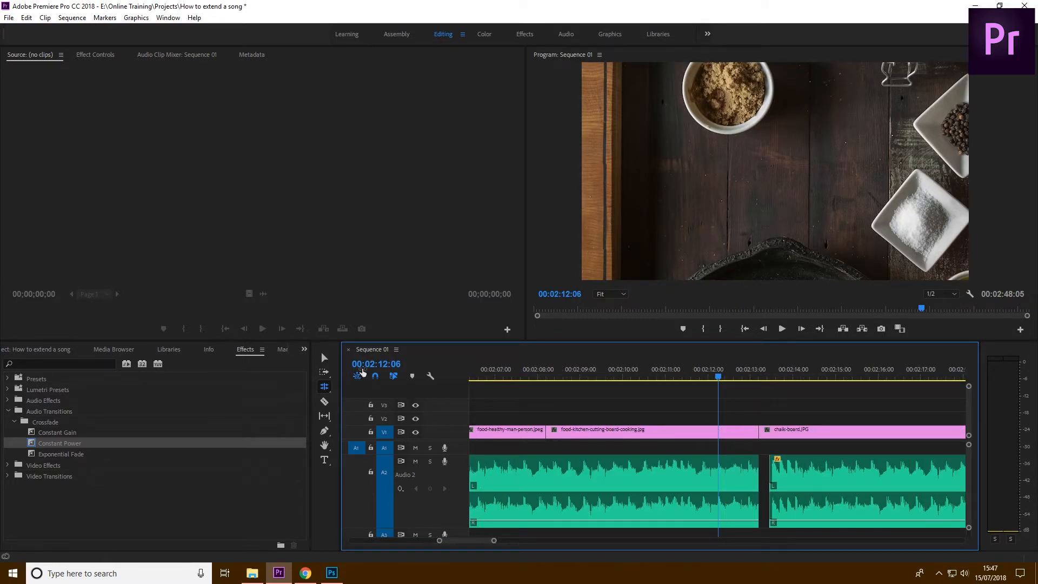
click(324, 358)
drag(752, 466, 769, 466)
Apply a Constant Power crossfade between the copied segment and the closing segment, and shorten it to about half a second
drag(41, 445, 757, 359)
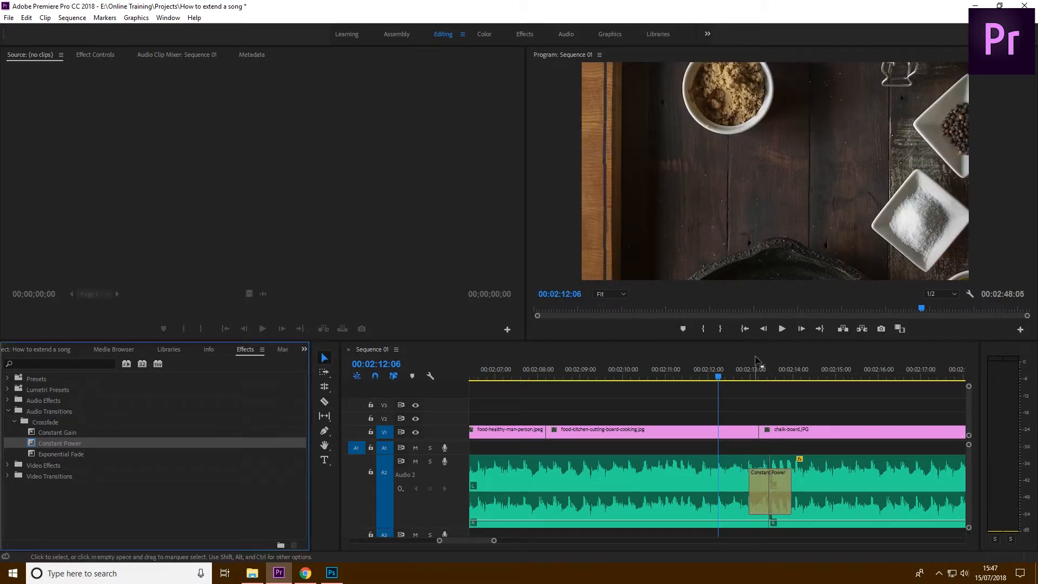
click(728, 373)
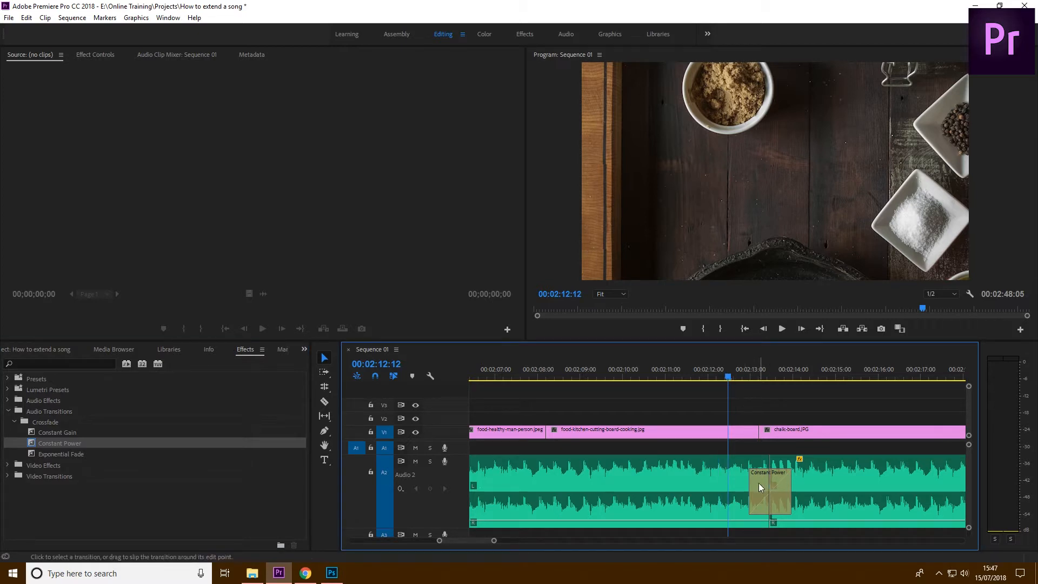
drag(752, 482, 677, 483)
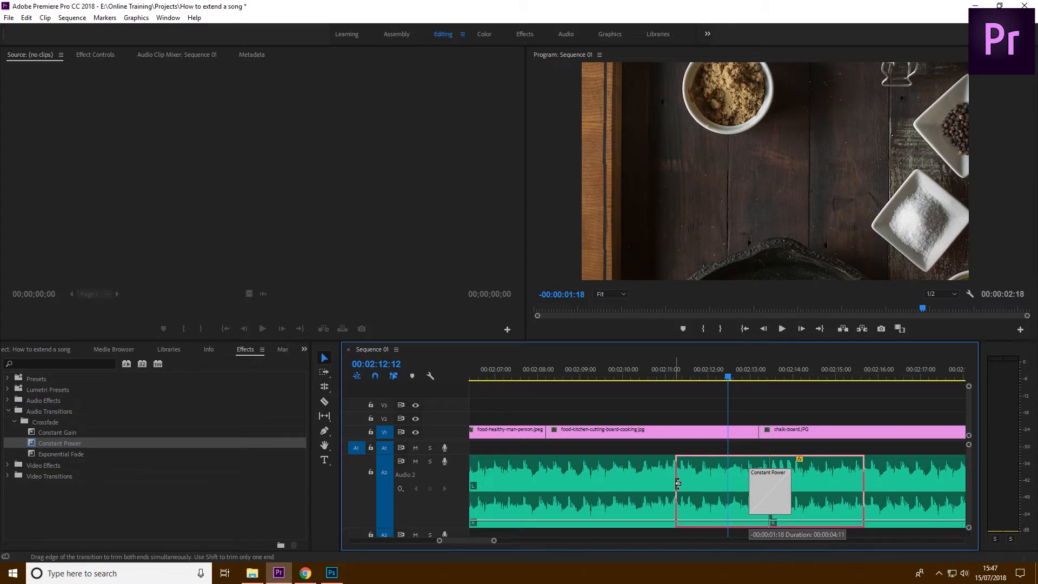
drag(677, 482, 762, 479)
click(723, 377)
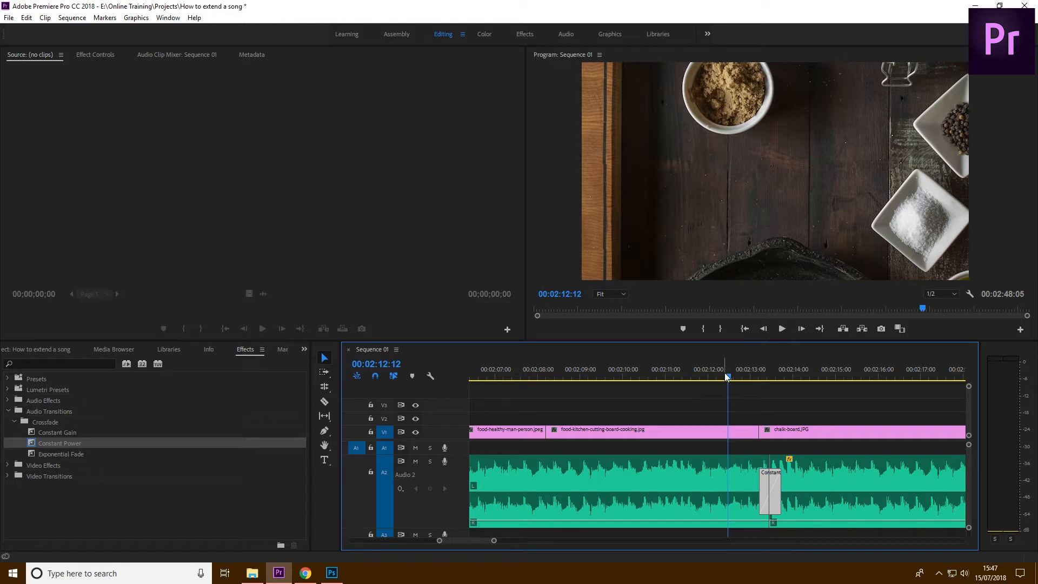
Play across the crossfade before the closing music segment twice, starting about a second or two ahead of it
key(space)
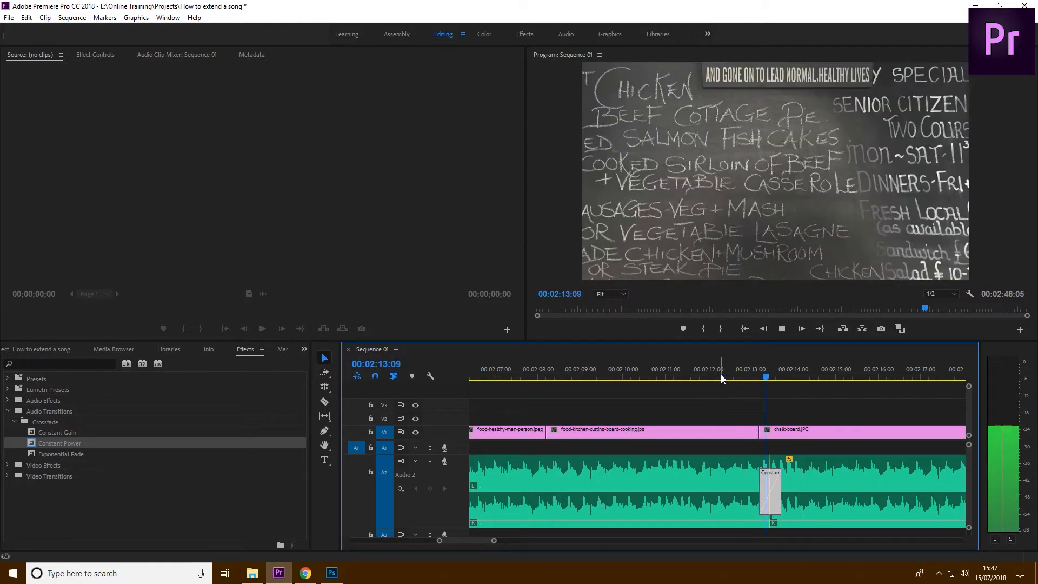
key(space)
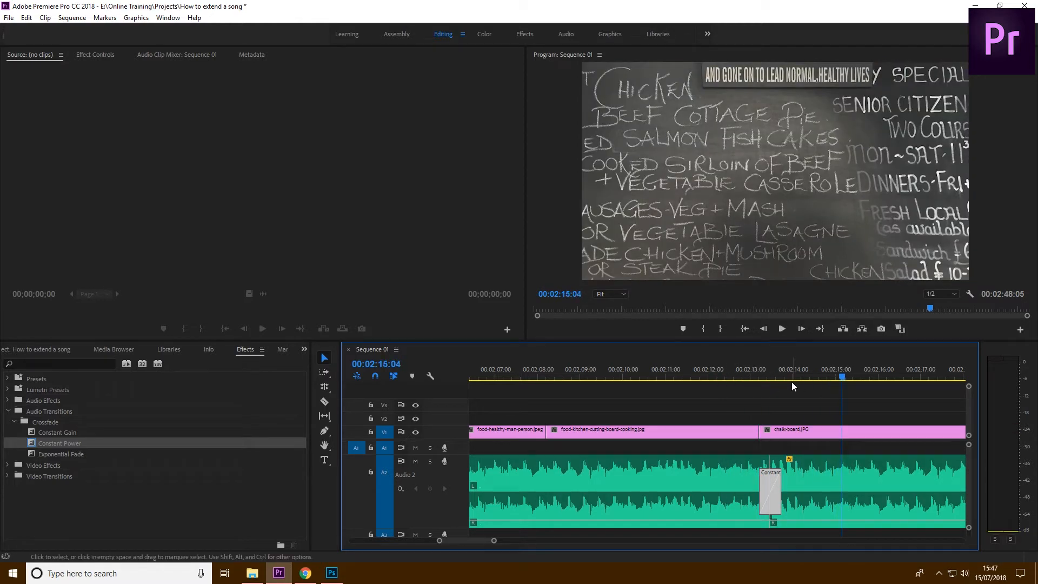
key(minus)
click(716, 378)
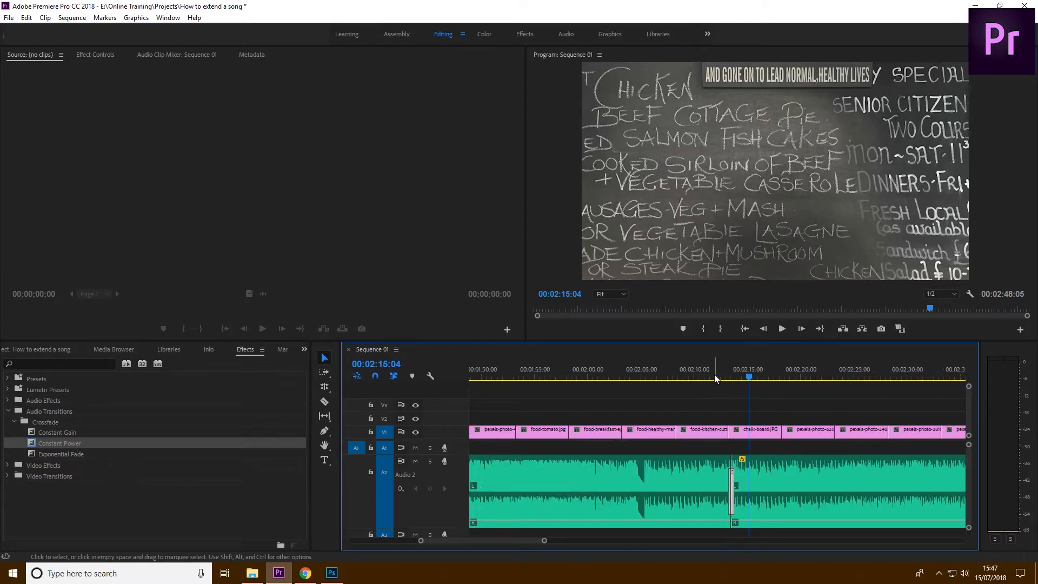
key(space)
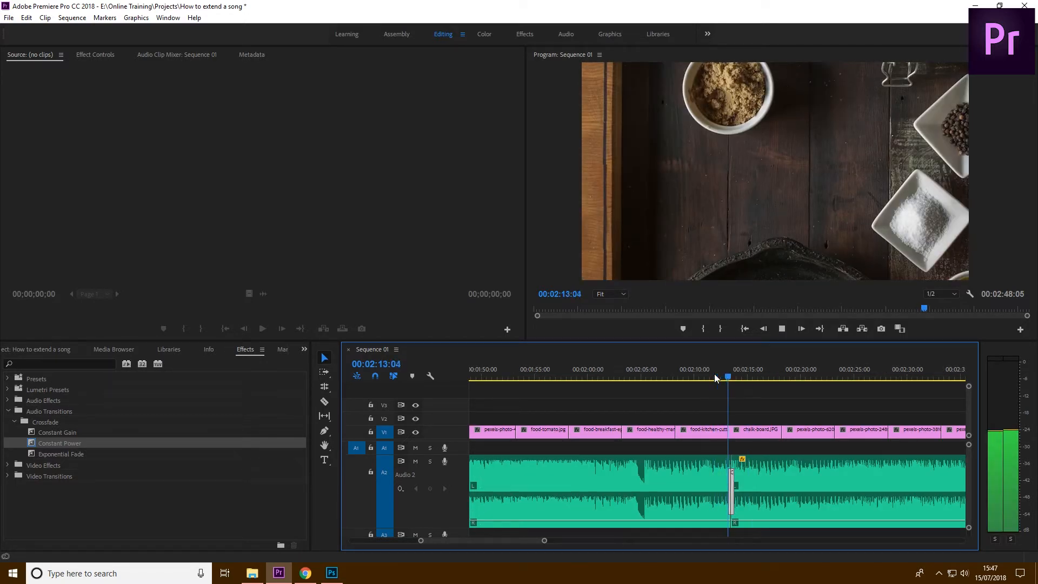
key(space)
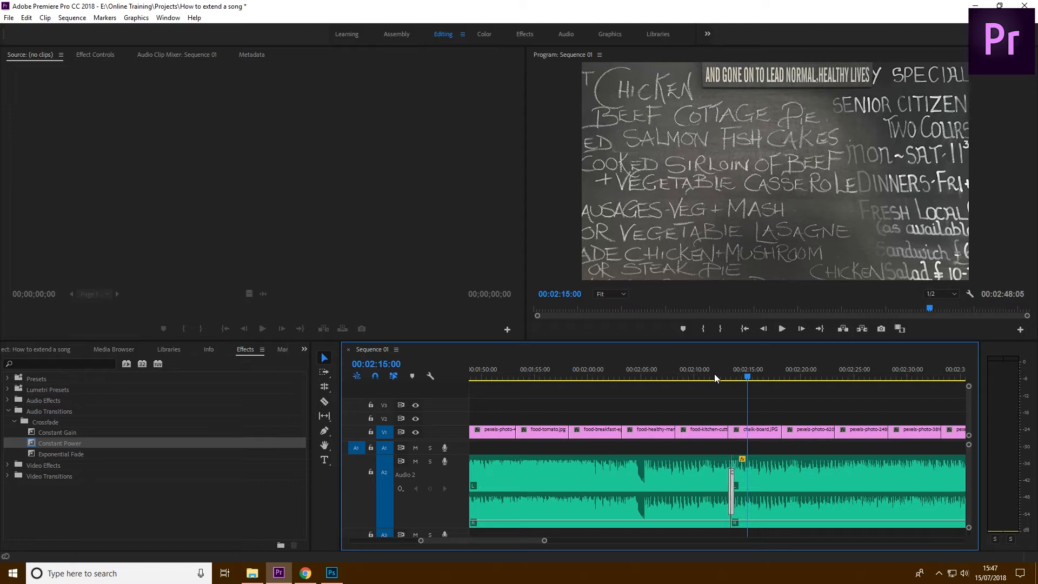
Review all the music segments on Audio 2 across the whole sequence, then place the playhead at 00:00:59:18
key(backslash)
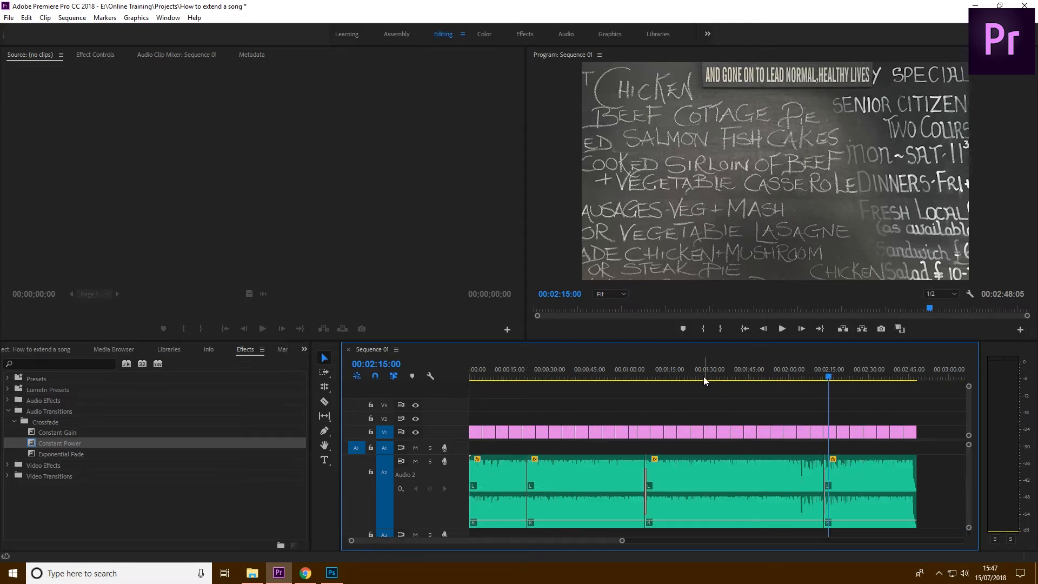
drag(939, 463, 520, 486)
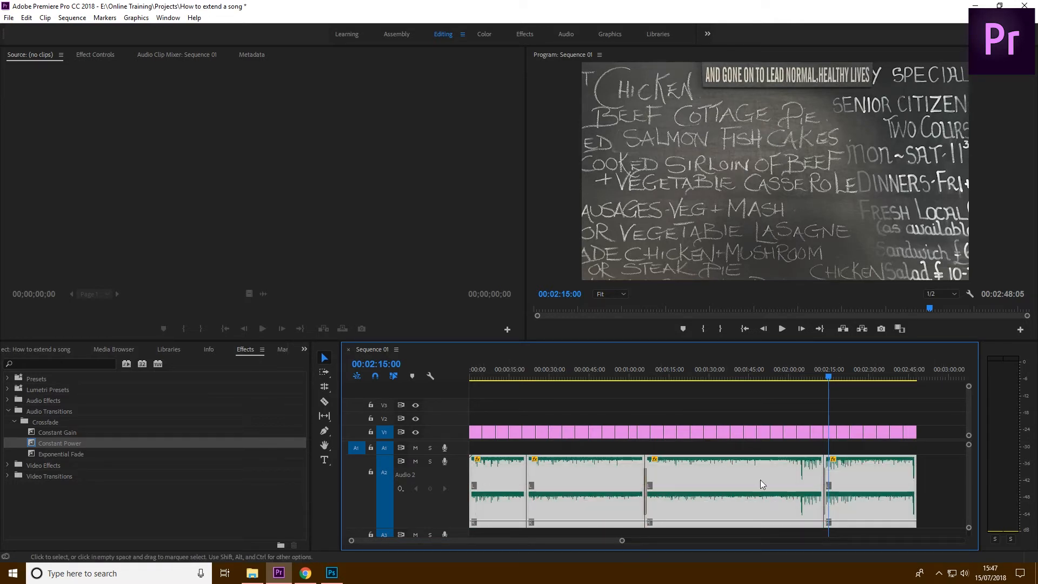
click(938, 452)
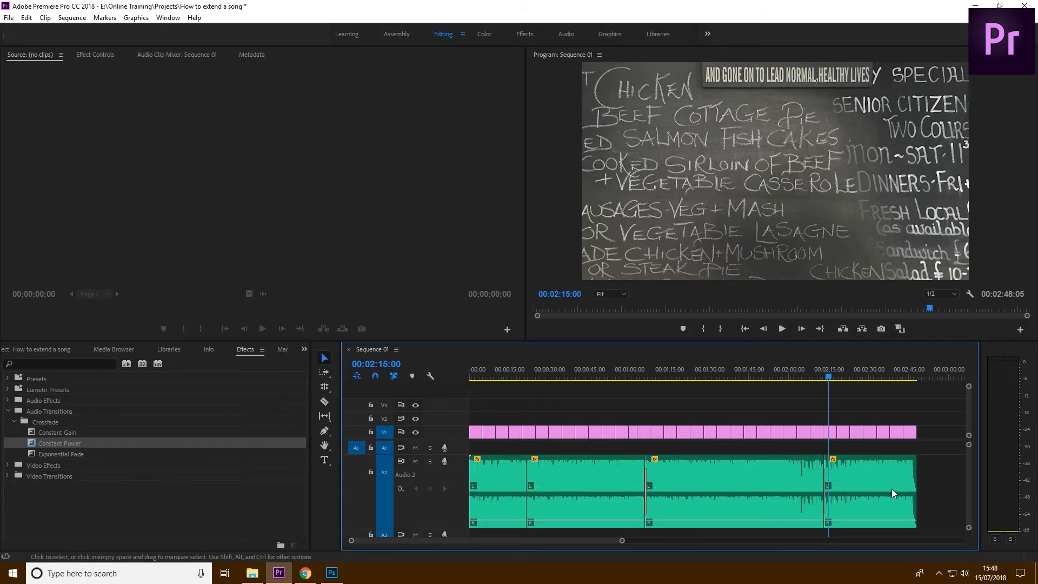
drag(936, 482, 500, 514)
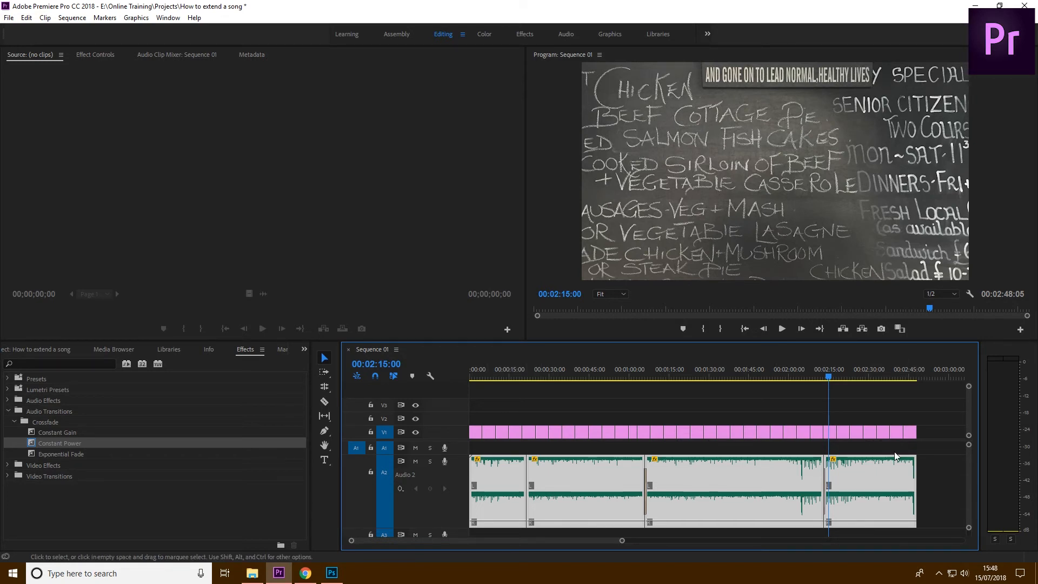
click(946, 445)
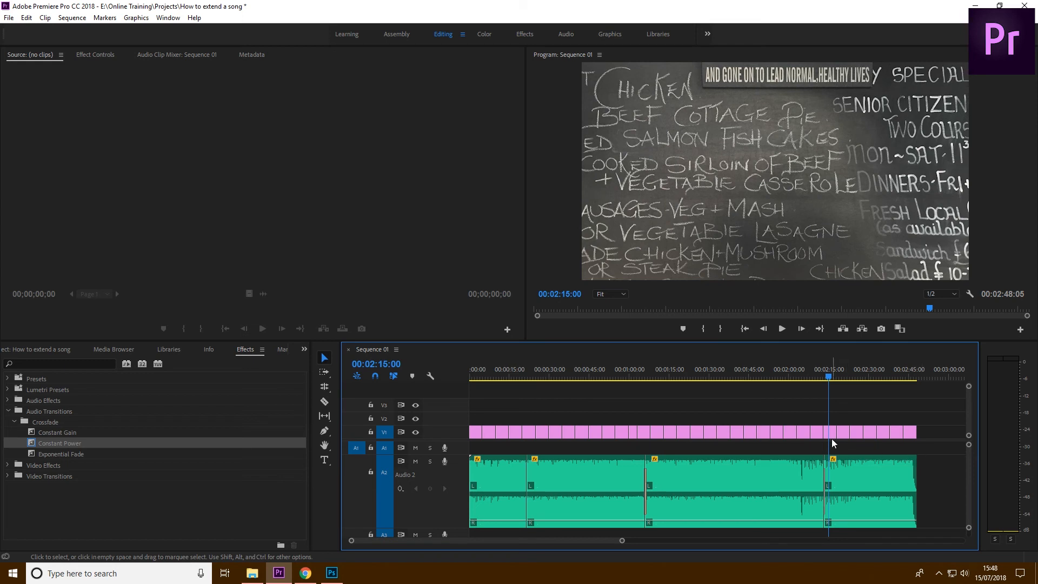
click(628, 369)
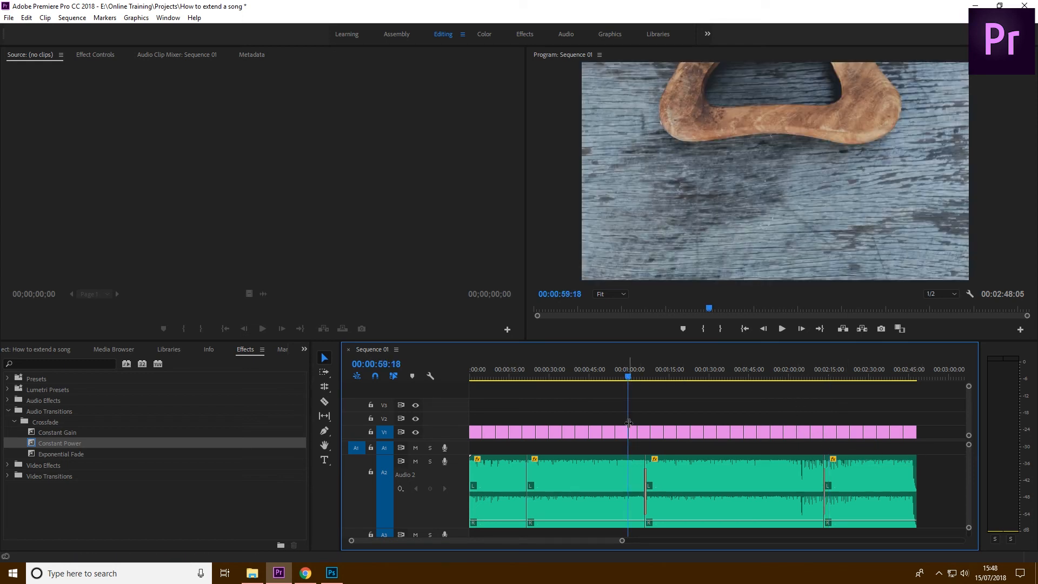